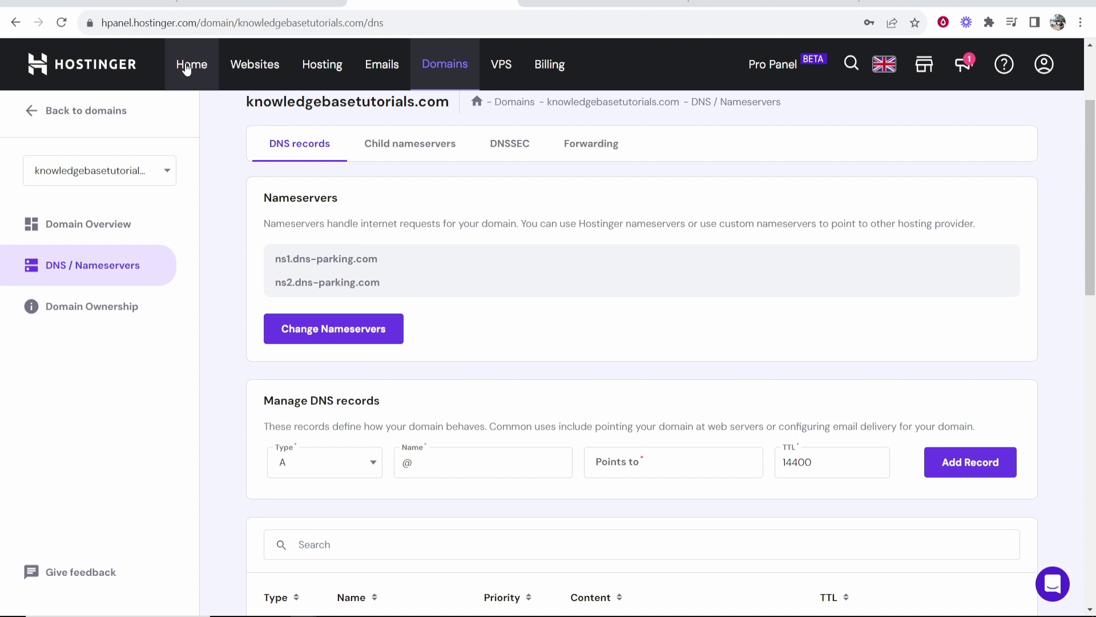
Open the Domain Overview for knowledgebasetutorials.com from the hPanel home dashboard's domain list.
{"action": "left_click", "coordinate": [185, 67]}
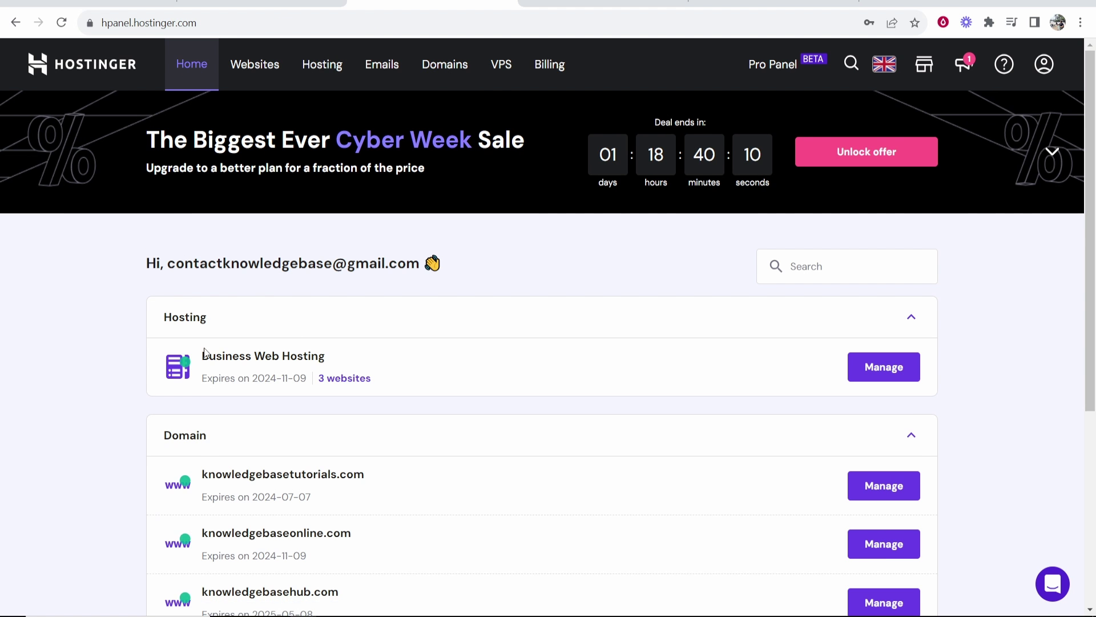
{"action": "scroll", "coordinate": [320, 362], "scroll_direction": "down", "scroll_amount": 3}
{"action": "left_click_drag", "start_coordinate": [369, 327], "coordinate": [201, 327]}
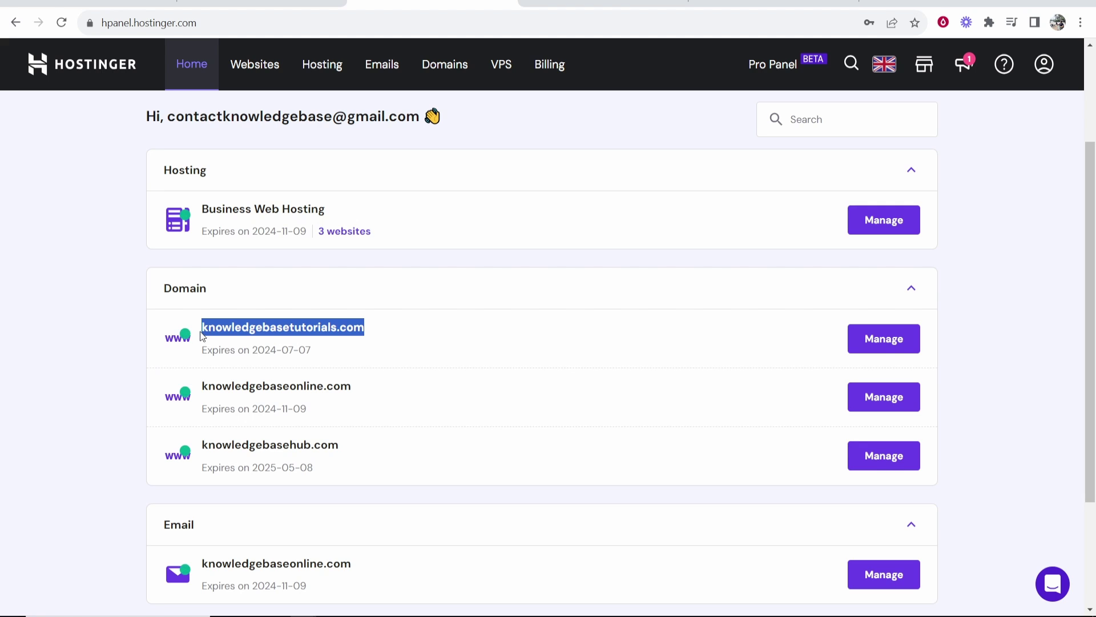
{"action": "left_click", "coordinate": [479, 326]}
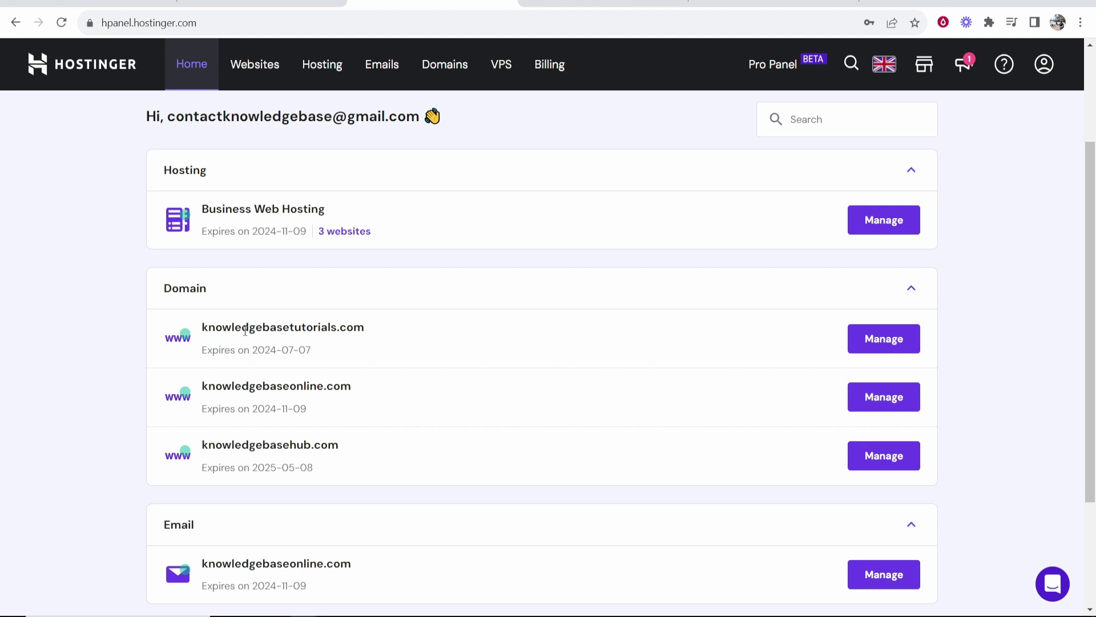
{"action": "left_click", "coordinate": [881, 337]}
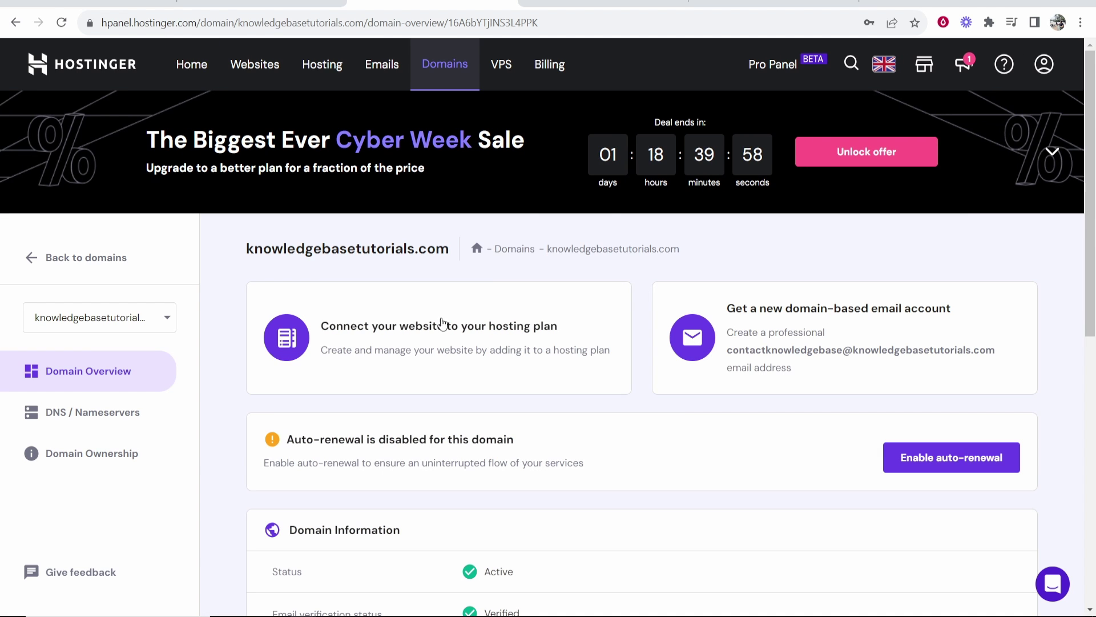
Open Blogger's Publishing custom domain setting and delete the old domain.
{"action": "left_click", "coordinate": [743, 4]}
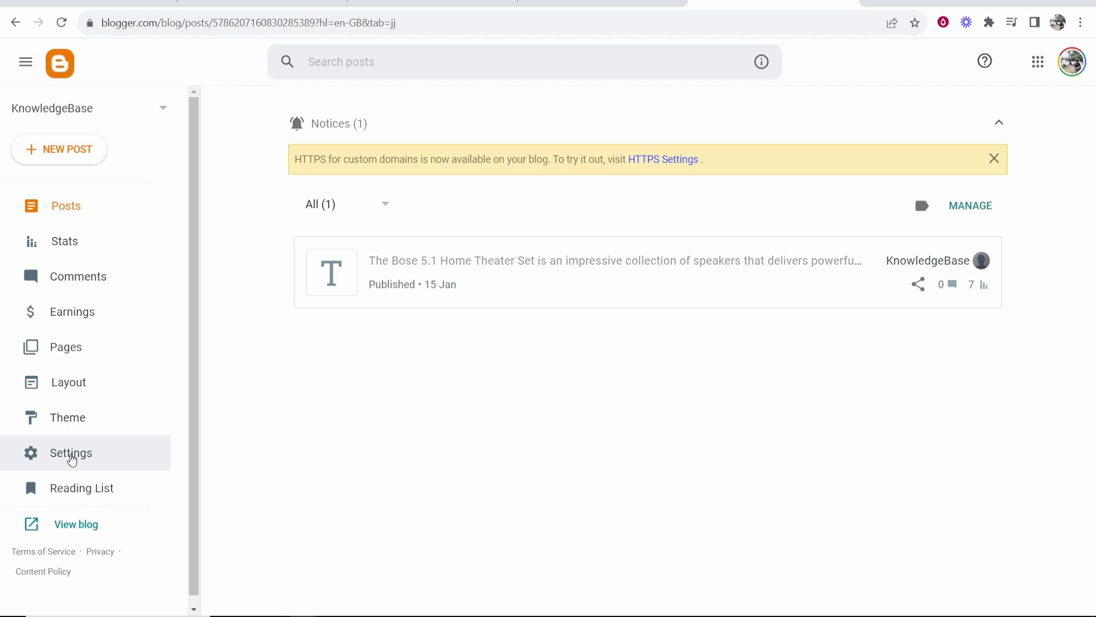
{"action": "left_click", "coordinate": [67, 457]}
{"action": "scroll", "coordinate": [372, 248], "scroll_direction": "down", "scroll_amount": 10}
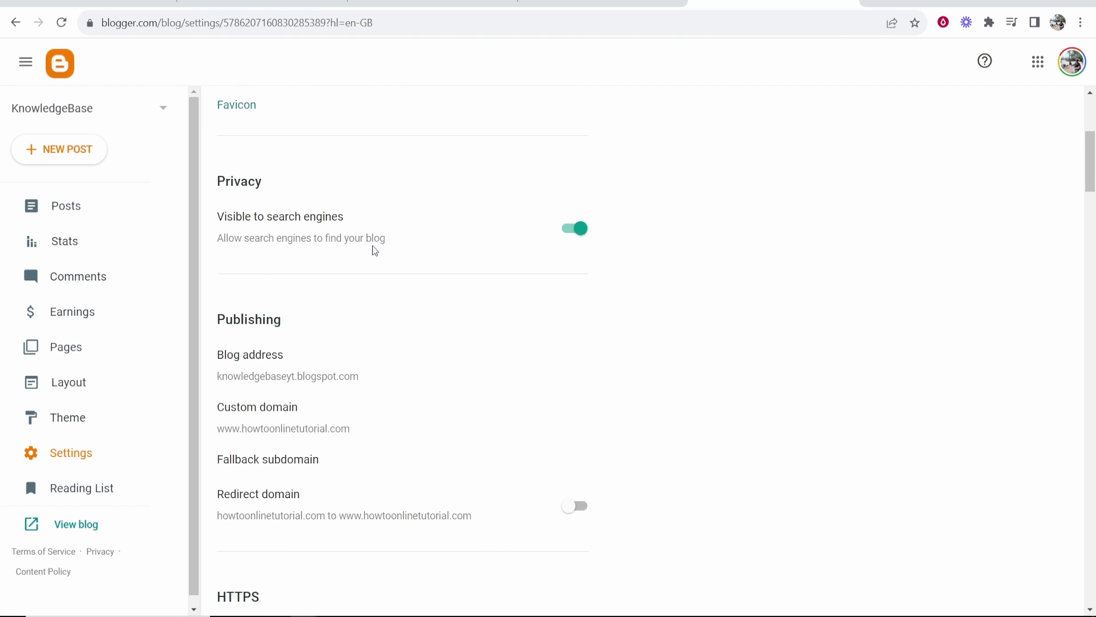
{"action": "scroll", "coordinate": [375, 251], "scroll_direction": "down", "scroll_amount": 1}
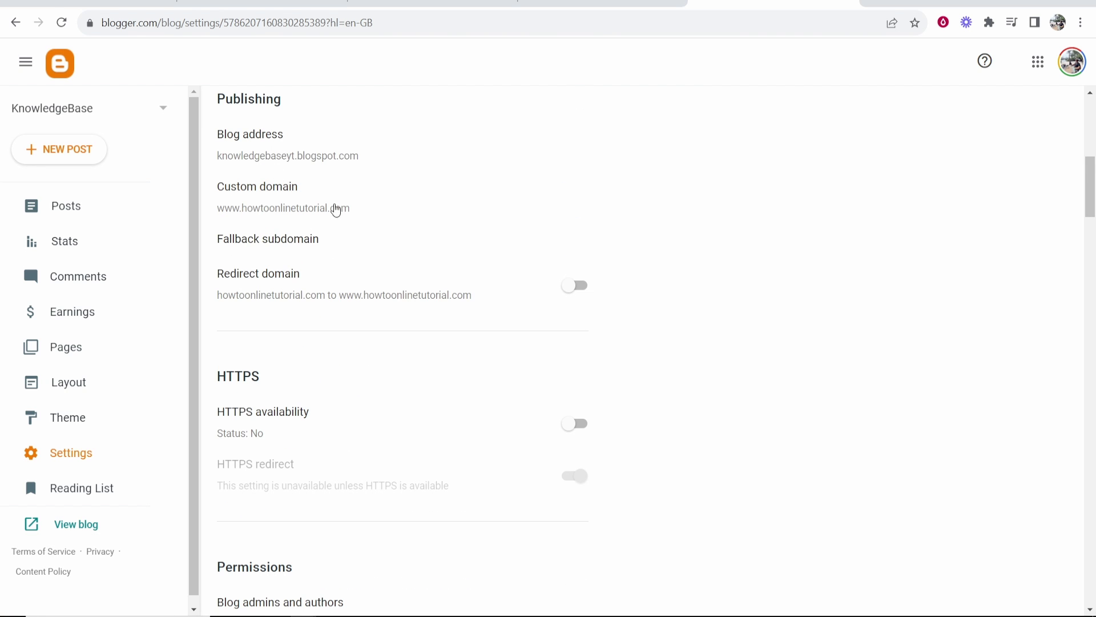
{"action": "left_click", "coordinate": [273, 213]}
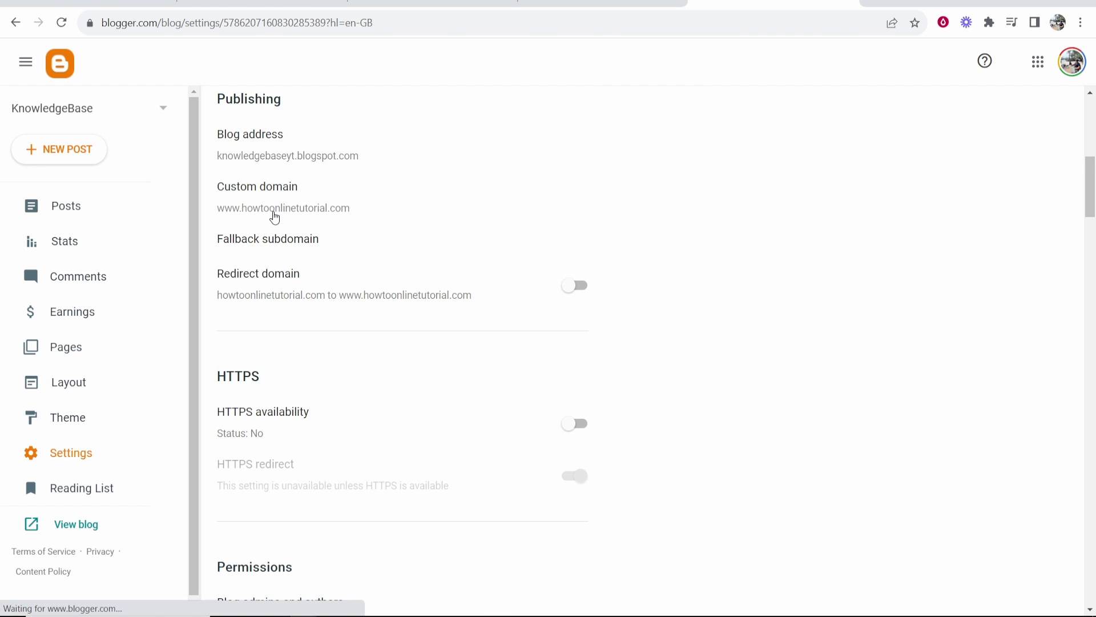
{"action": "key", "text": "BackSpace"}
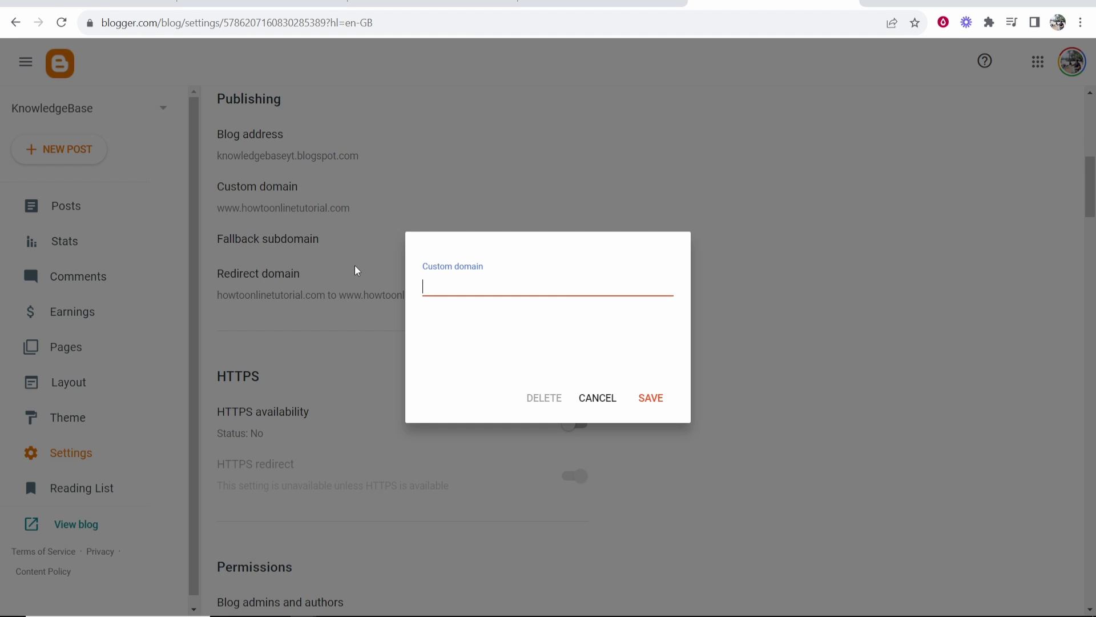
{"action": "key", "text": "ctrl+2"}
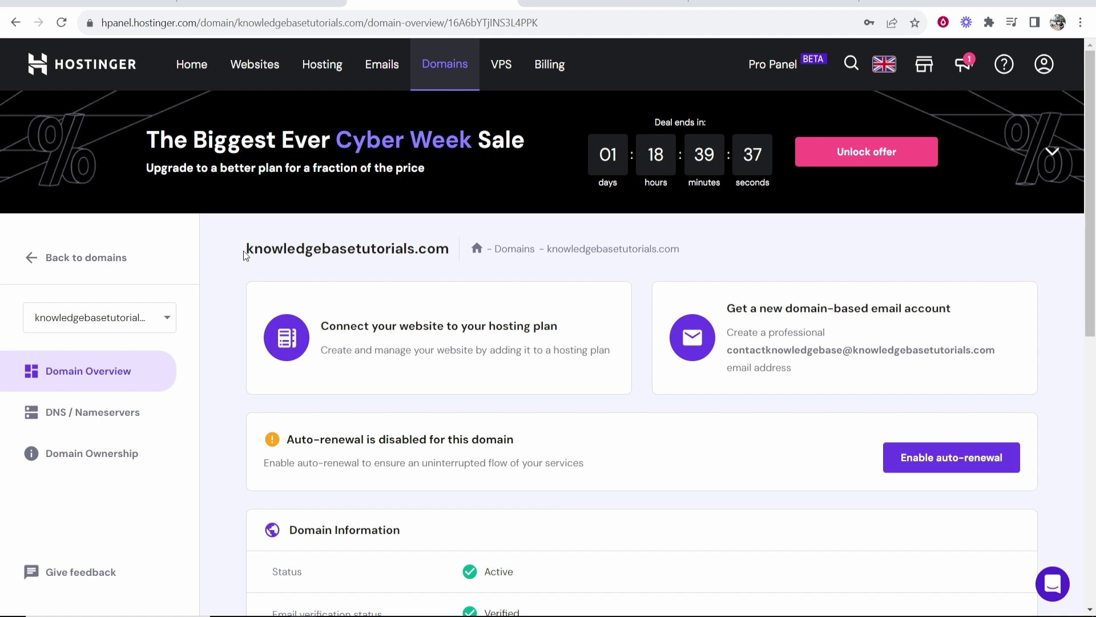
{"action": "left_click_drag", "start_coordinate": [246, 255], "coordinate": [446, 257]}
{"action": "right_click", "coordinate": [444, 258]}
{"action": "left_click", "coordinate": [451, 257]}
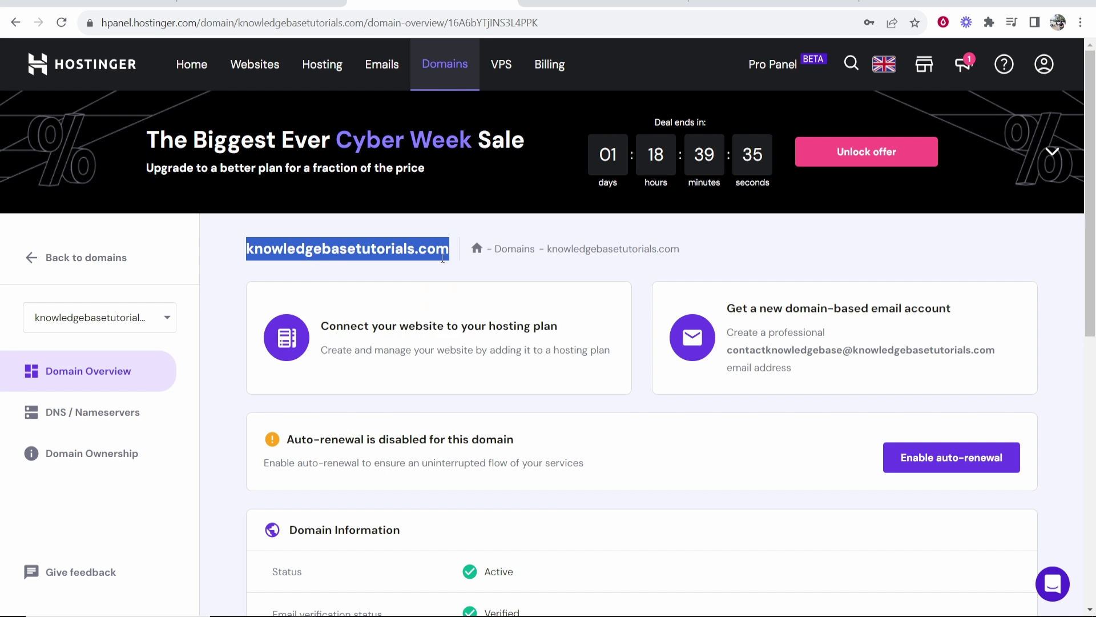
{"action": "key", "text": "ctrl+5"}
{"action": "type", "text": "ww"}
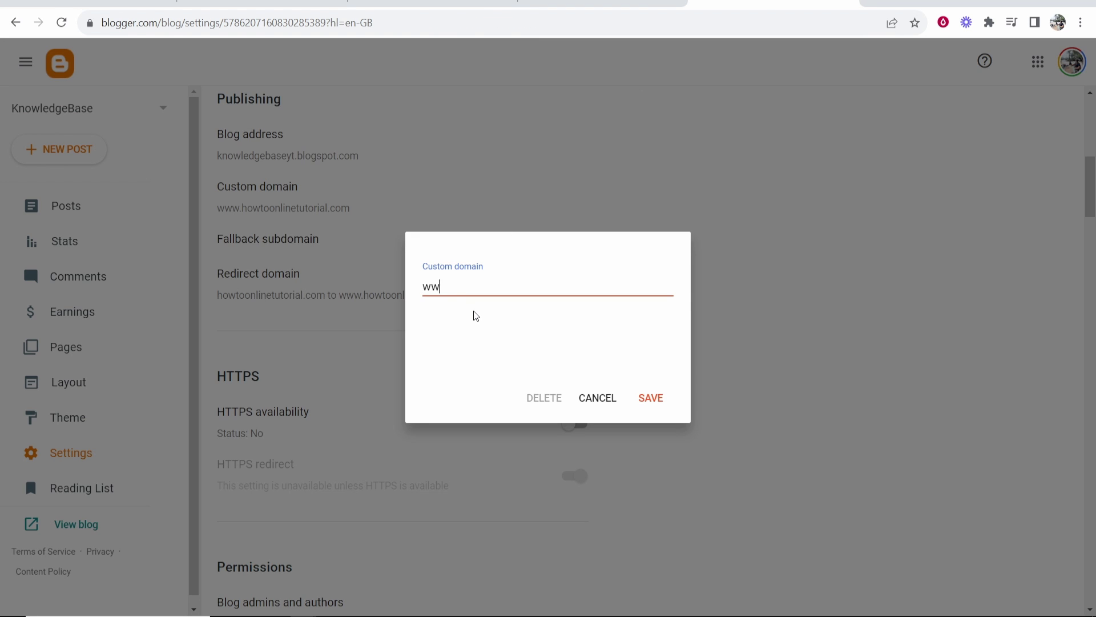
{"action": "type", "text": "w."}
{"action": "right_click", "coordinate": [488, 284]}
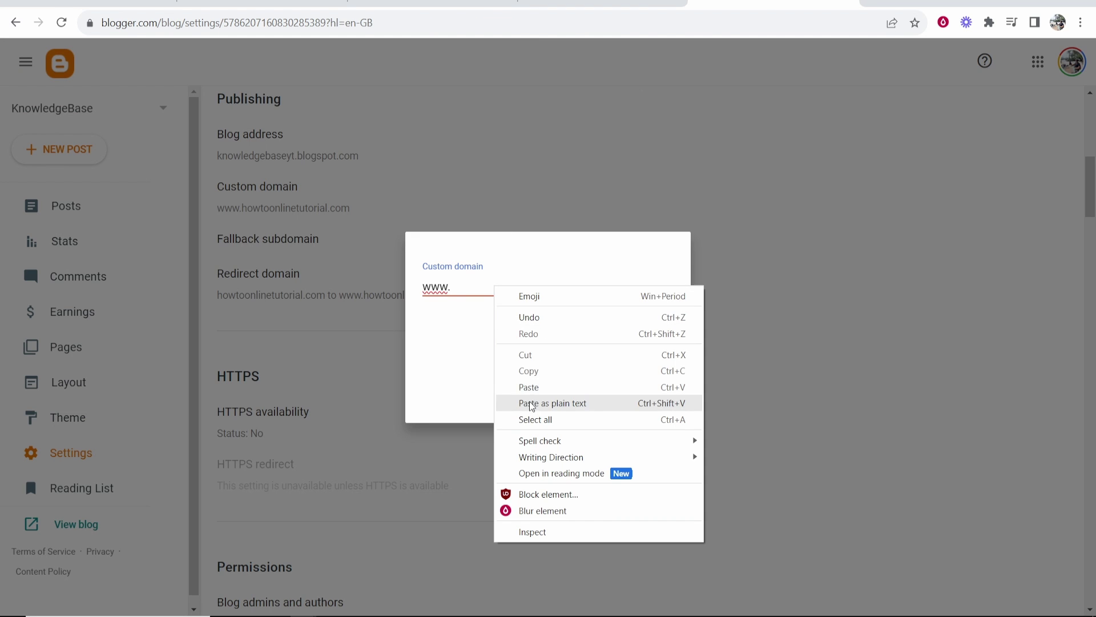
{"action": "left_click", "coordinate": [529, 400]}
Save the domain and review the error listing the two required CNAME records.
{"action": "left_click", "coordinate": [651, 397]}
{"action": "left_click", "coordinate": [645, 370]}
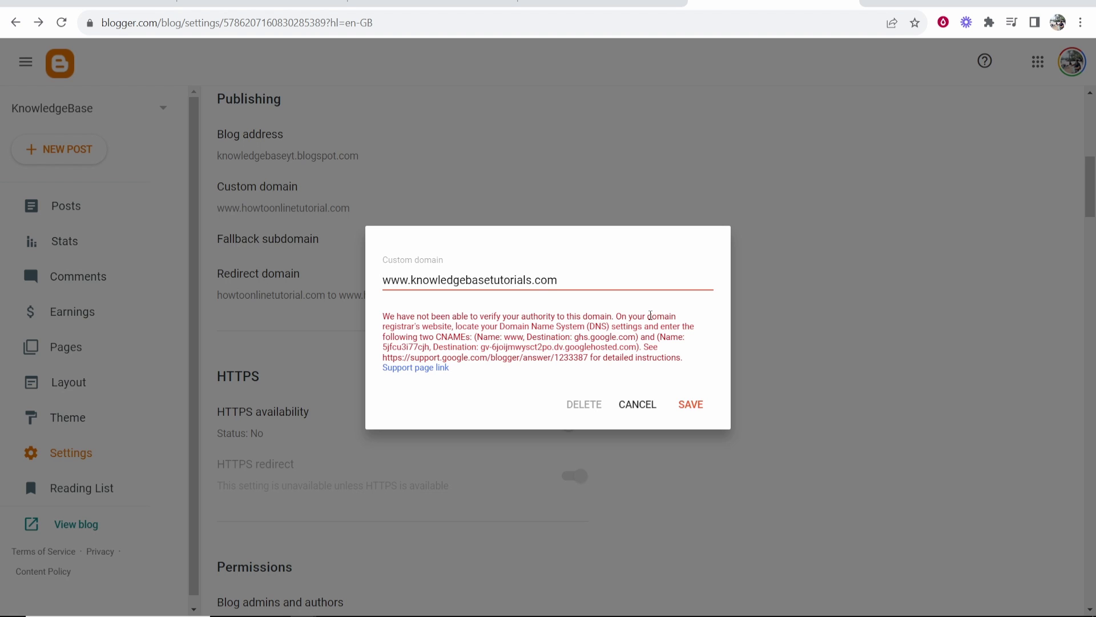
{"action": "left_click_drag", "start_coordinate": [438, 334], "coordinate": [471, 336]}
{"action": "left_click", "coordinate": [471, 336]}
{"action": "left_click_drag", "start_coordinate": [507, 337], "coordinate": [626, 337]}
{"action": "left_click", "coordinate": [570, 341]}
Under DNS / Nameservers, delete the www CNAME record pointing to knowledgebasetutorials.com.
{"action": "left_click", "coordinate": [485, 3]}
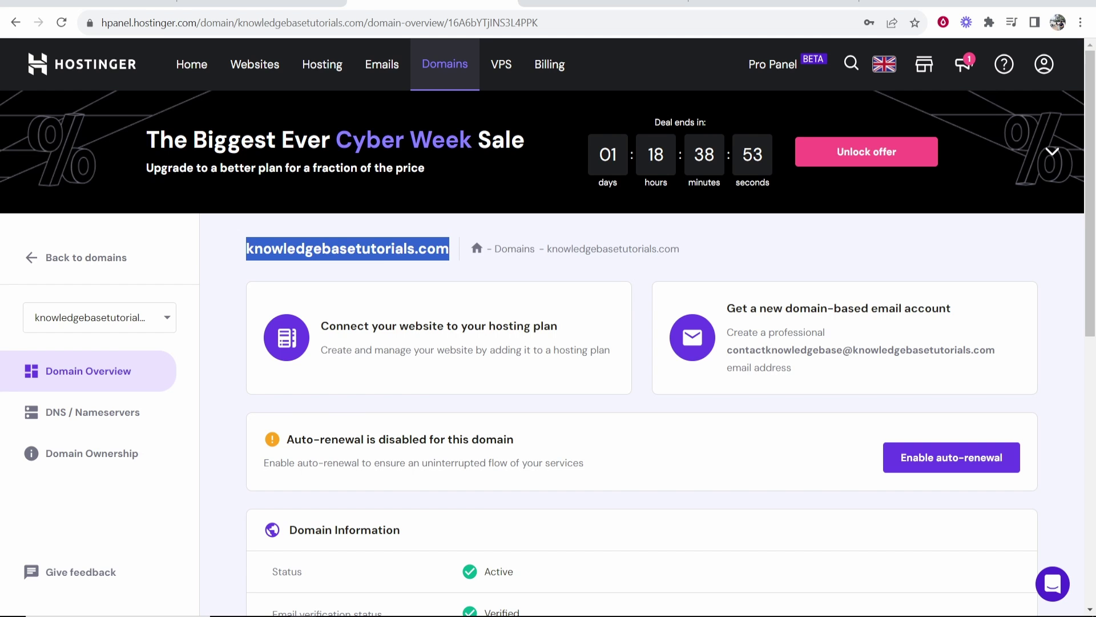
{"action": "left_click", "coordinate": [67, 424]}
{"action": "scroll", "coordinate": [453, 385], "scroll_direction": "down", "scroll_amount": 7}
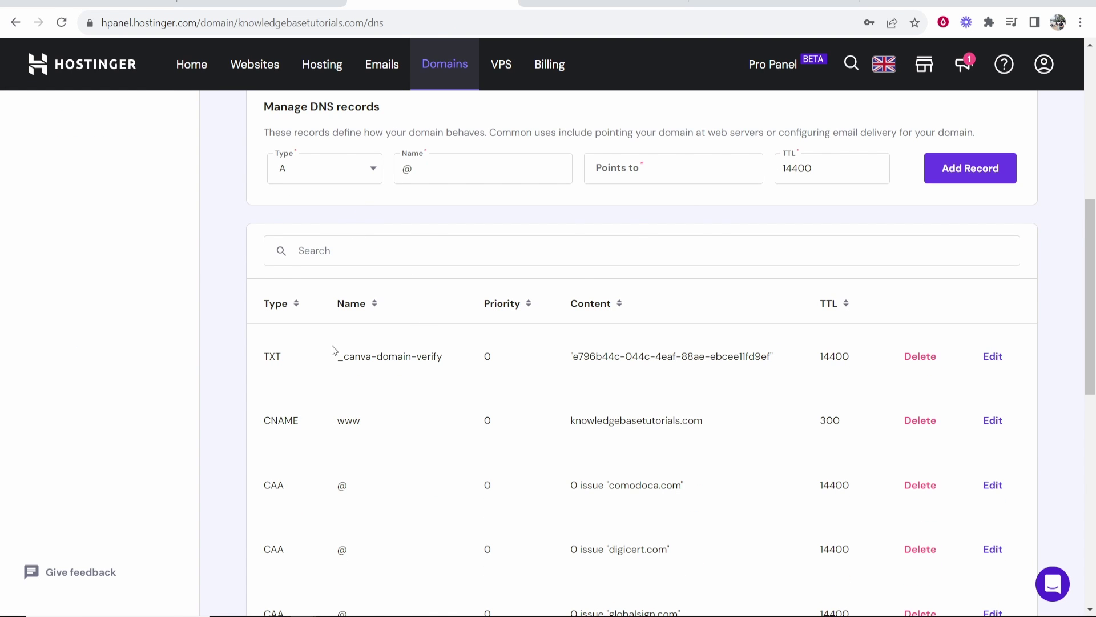
{"action": "scroll", "coordinate": [303, 318], "scroll_direction": "down", "scroll_amount": 3}
{"action": "left_click_drag", "start_coordinate": [299, 275], "coordinate": [262, 274]}
{"action": "left_click", "coordinate": [403, 301]}
{"action": "left_click", "coordinate": [890, 284]}
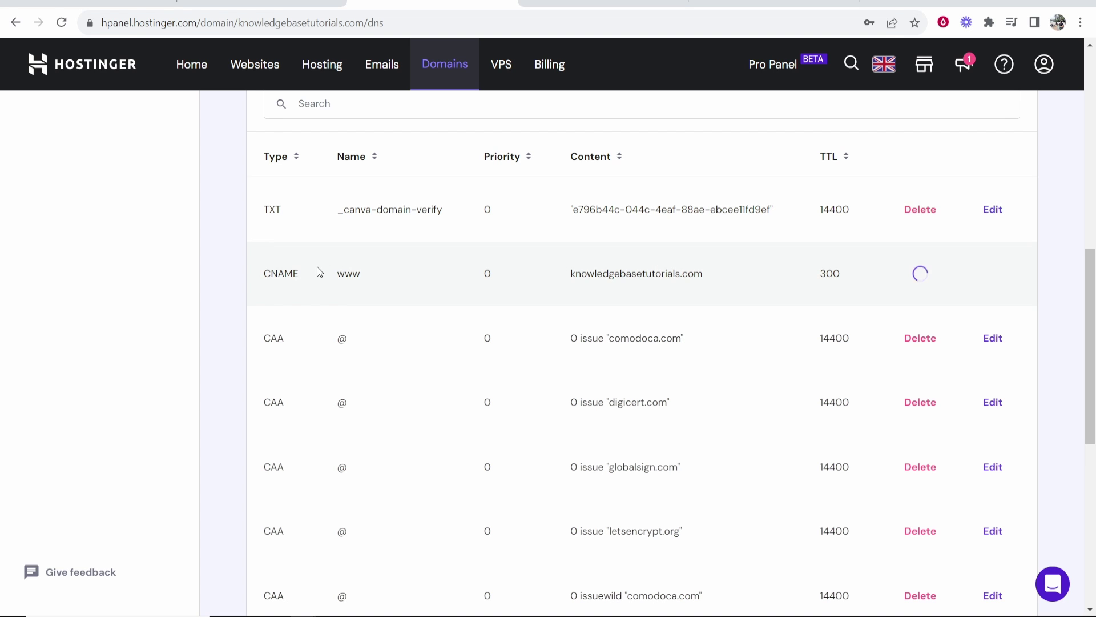
{"action": "scroll", "coordinate": [314, 272], "scroll_direction": "down", "scroll_amount": 5}
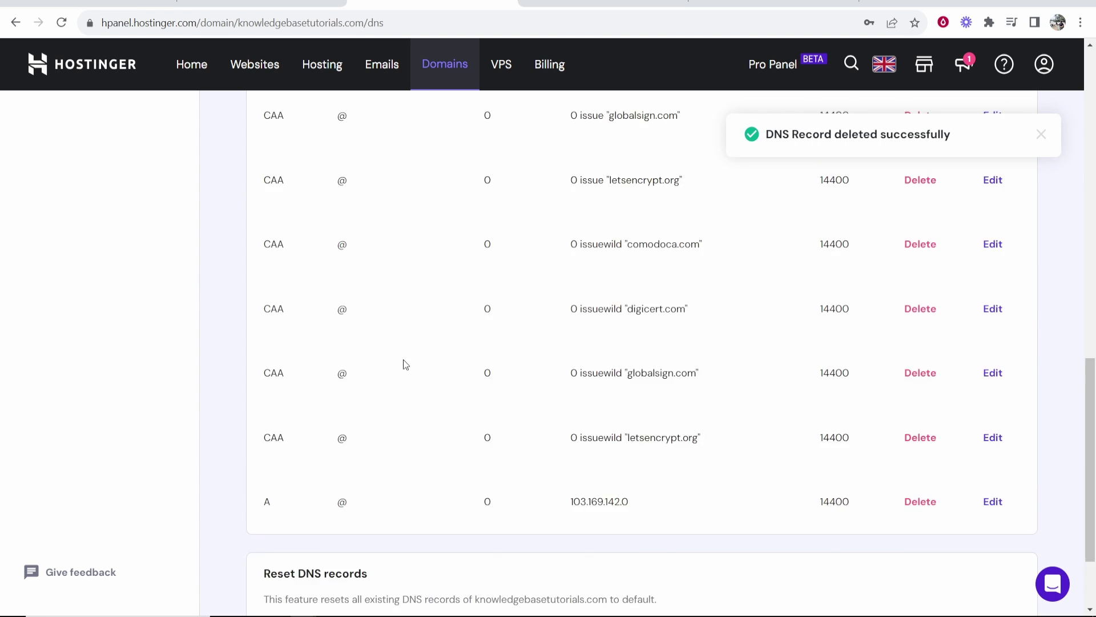
{"action": "scroll", "coordinate": [403, 364], "scroll_direction": "up", "scroll_amount": 8}
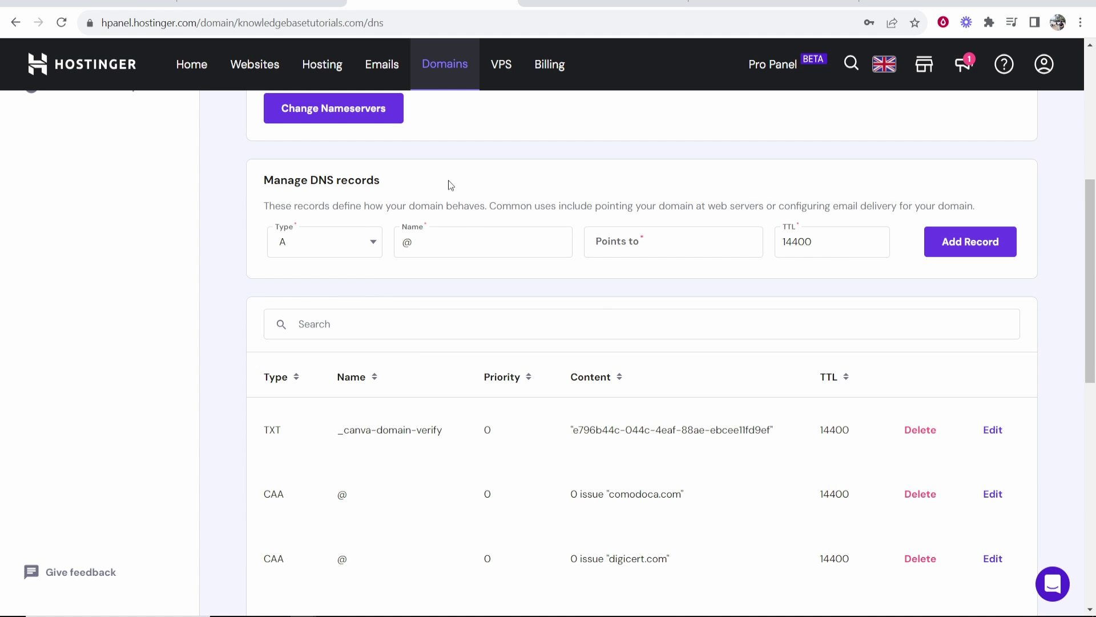
{"action": "left_click", "coordinate": [348, 251]}
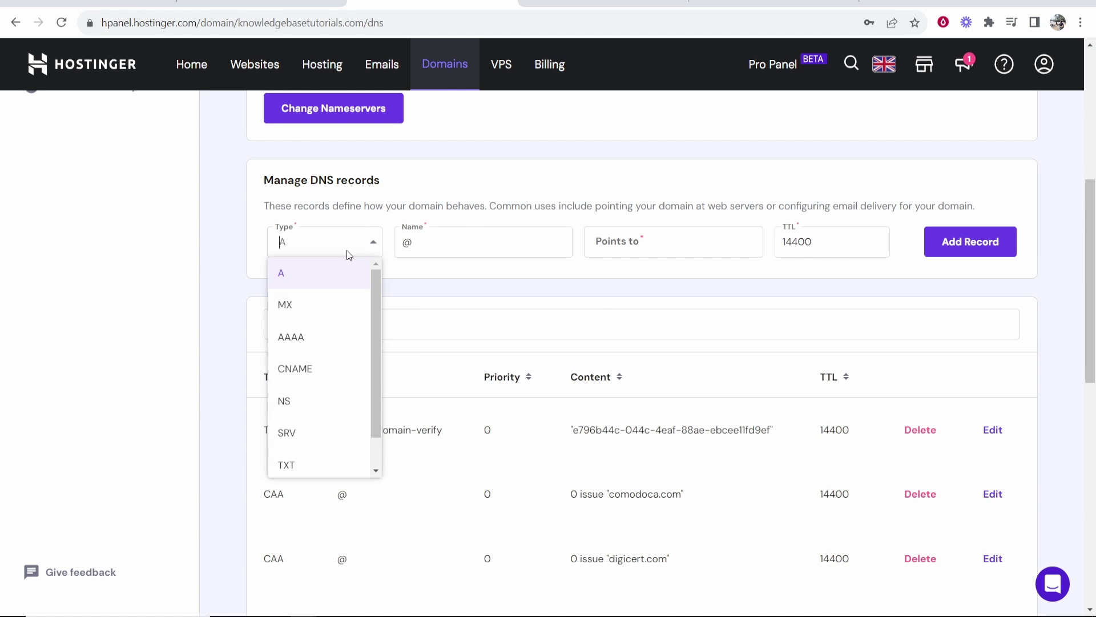
{"action": "left_click", "coordinate": [290, 370]}
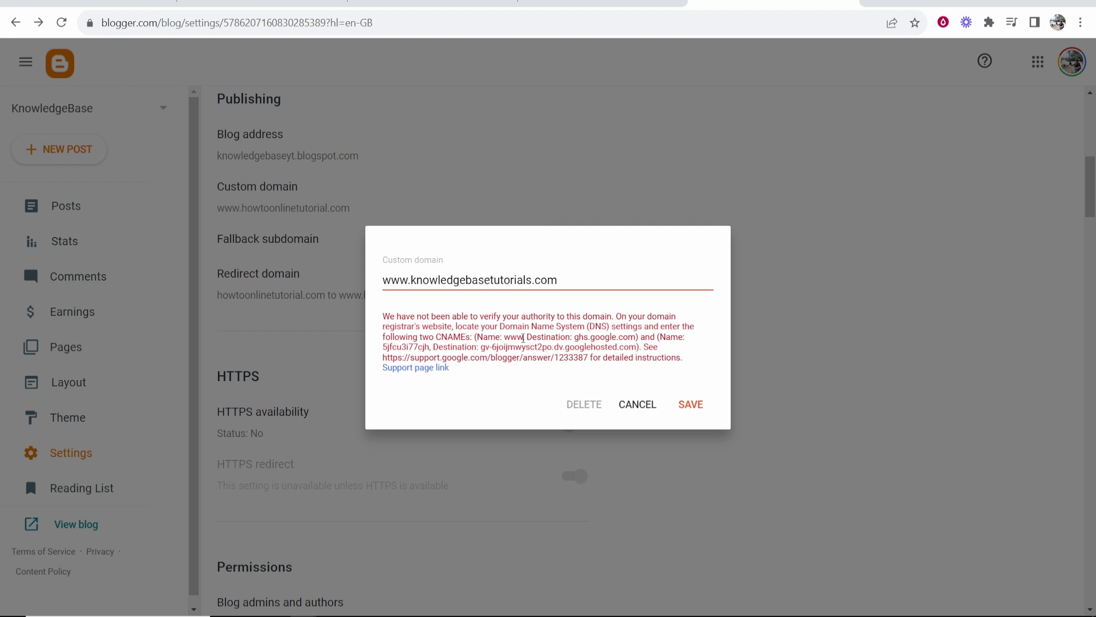
{"action": "left_click", "coordinate": [425, 1]}
{"action": "type", "text": "w"}
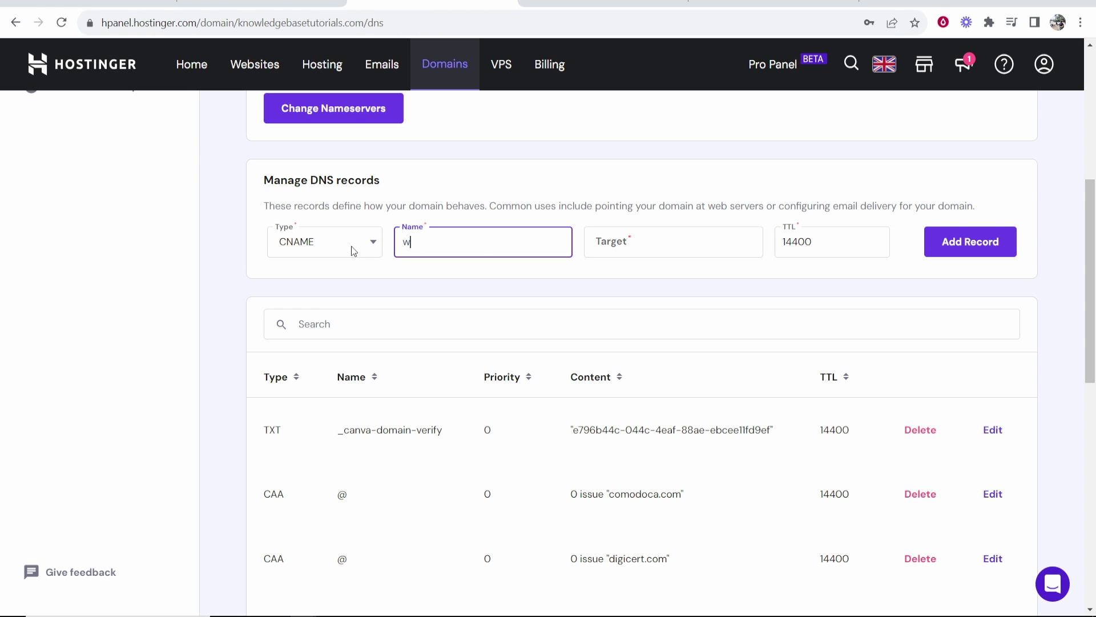
{"action": "type", "text": "ww"}
Set its target to ghs.google.com, copied from Blogger's error, and add the record.
{"action": "left_click", "coordinate": [748, 3]}
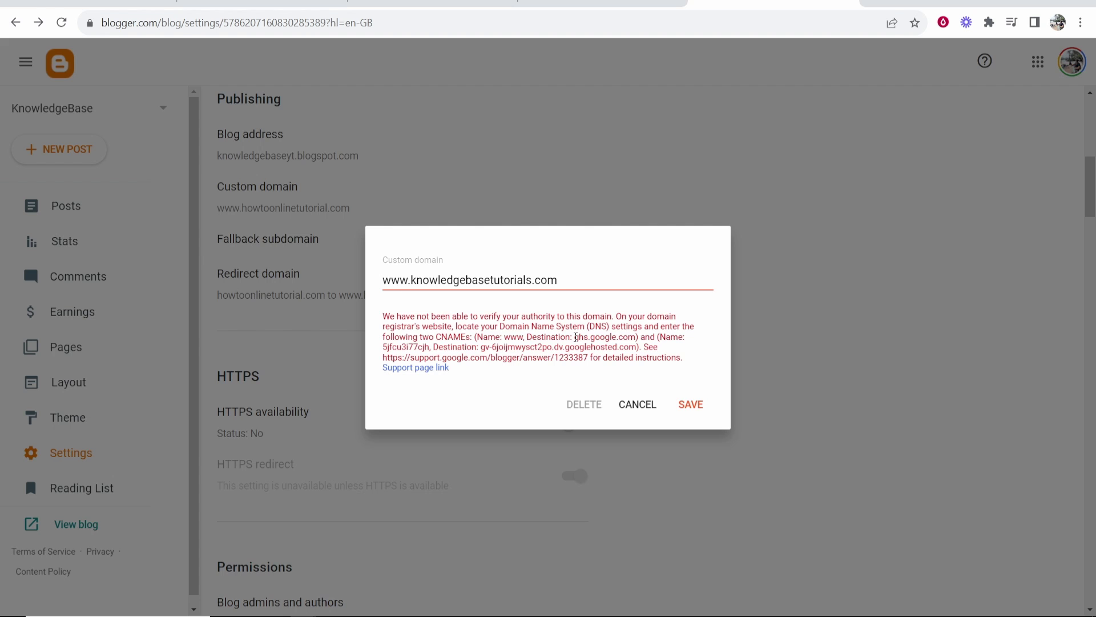
{"action": "left_click_drag", "start_coordinate": [577, 337], "coordinate": [636, 337]}
{"action": "right_click", "coordinate": [606, 337]}
{"action": "left_click", "coordinate": [628, 348]}
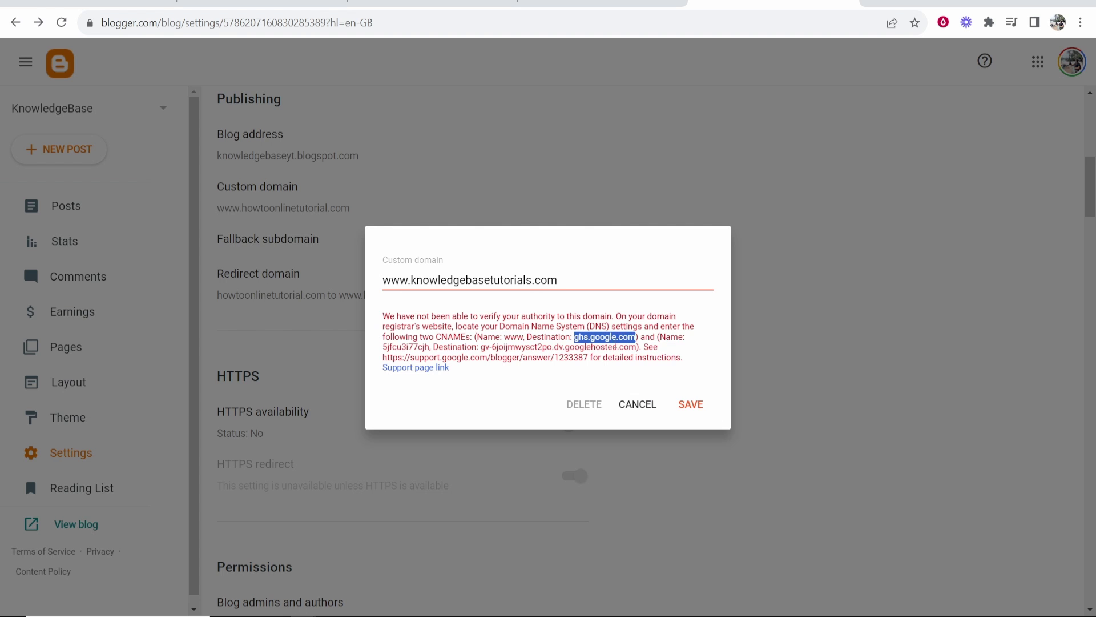
{"action": "left_click", "coordinate": [434, 3]}
{"action": "right_click", "coordinate": [656, 242]}
{"action": "left_click", "coordinate": [698, 342]}
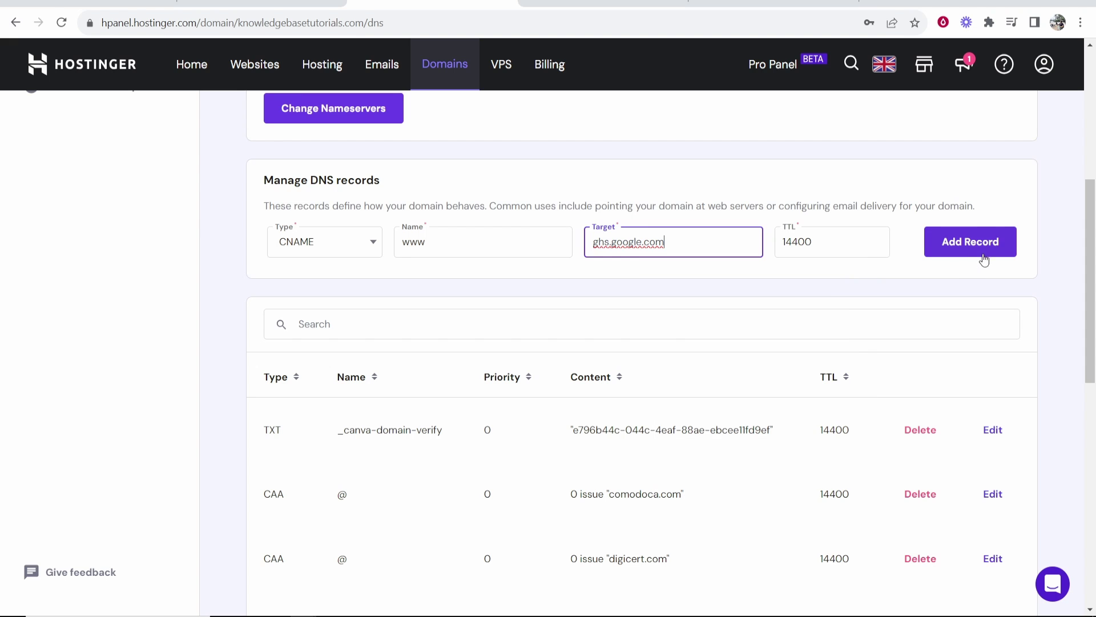
{"action": "left_click", "coordinate": [986, 250]}
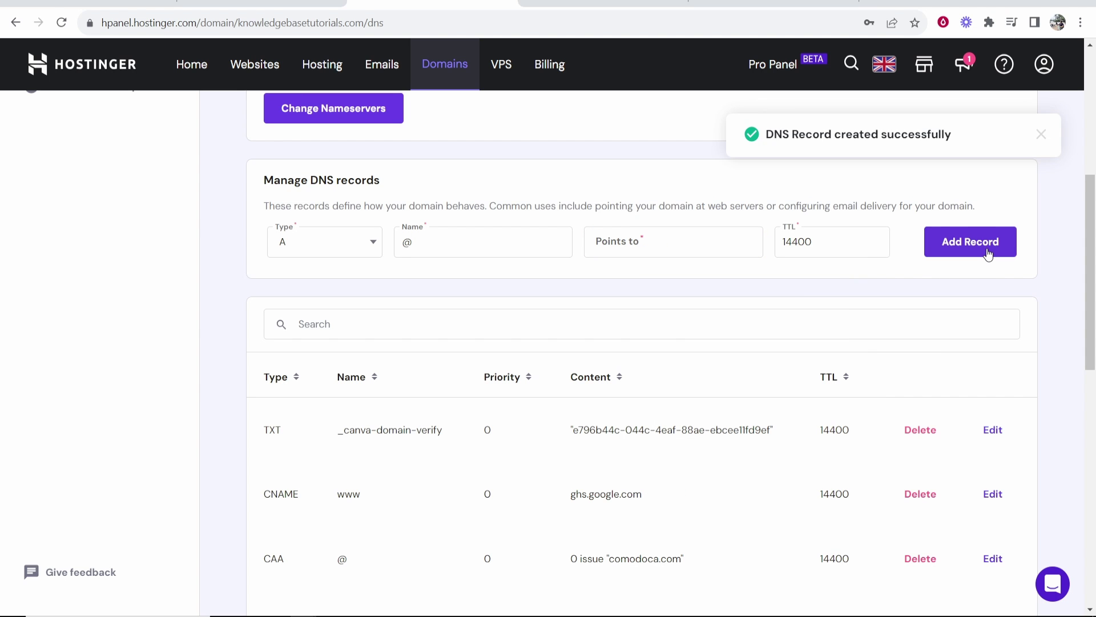
Create another CNAME record named with Blogger's second, account-specific name from the error.
{"action": "left_click", "coordinate": [606, 4]}
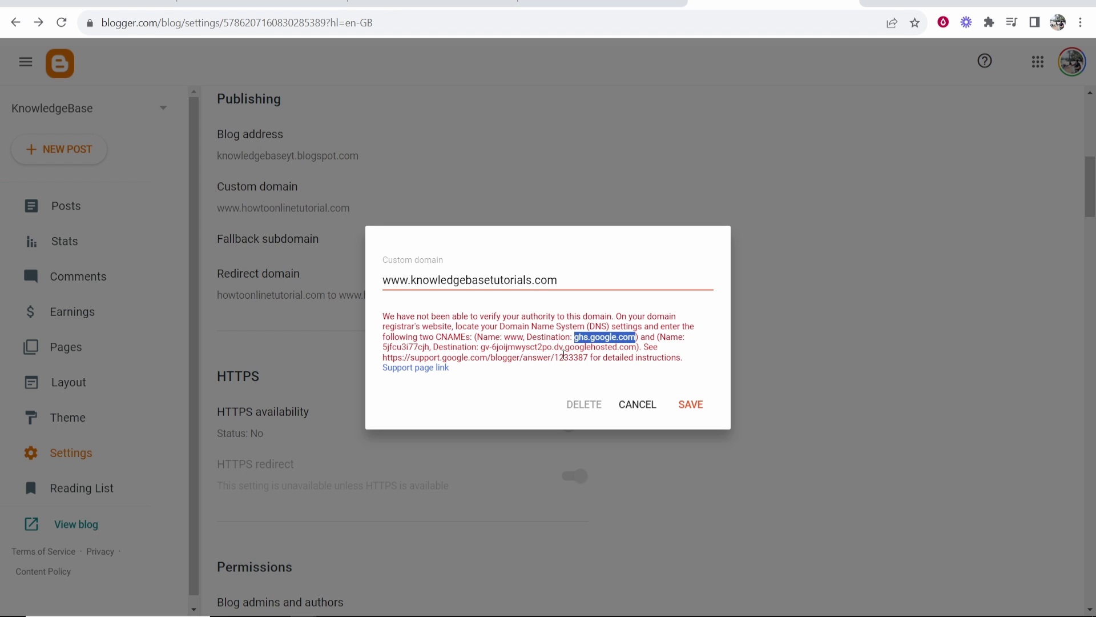
{"action": "left_click_drag", "start_coordinate": [382, 346], "coordinate": [431, 347]}
{"action": "right_click", "coordinate": [400, 345]}
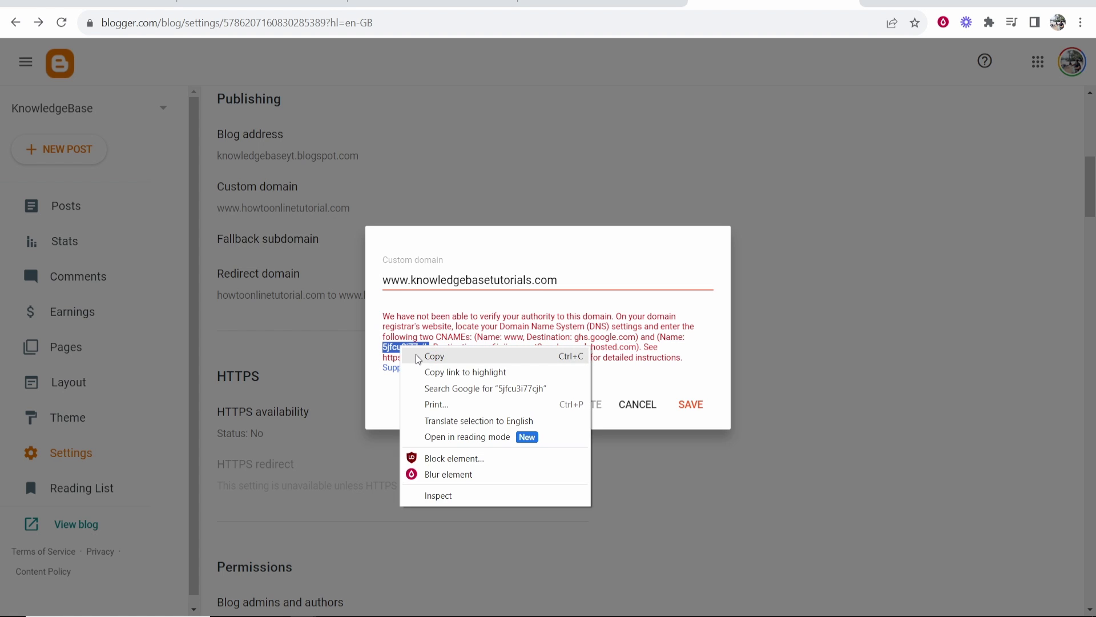
{"action": "left_click", "coordinate": [414, 354]}
{"action": "left_click", "coordinate": [439, 3]}
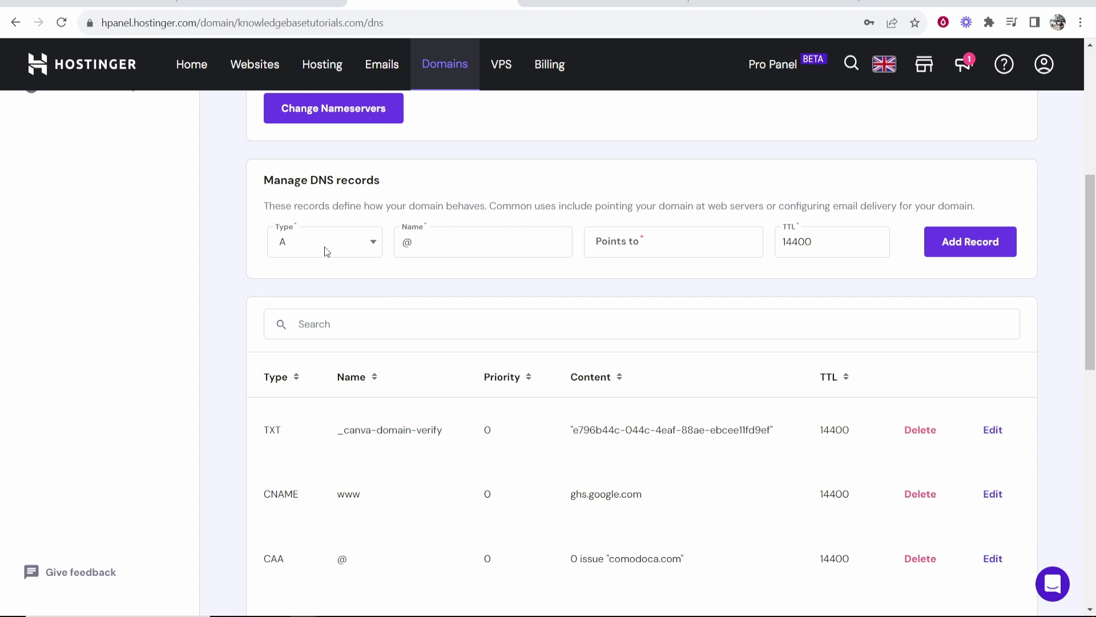
{"action": "left_click", "coordinate": [325, 249]}
{"action": "left_click", "coordinate": [313, 367]}
{"action": "right_click", "coordinate": [444, 244]}
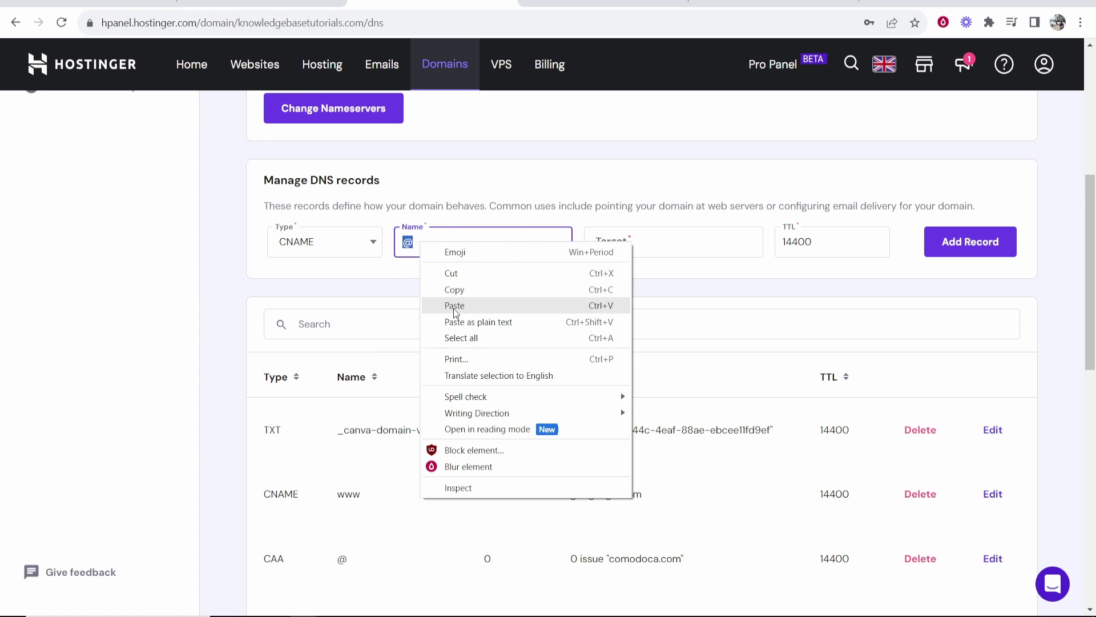
{"action": "left_click", "coordinate": [454, 303]}
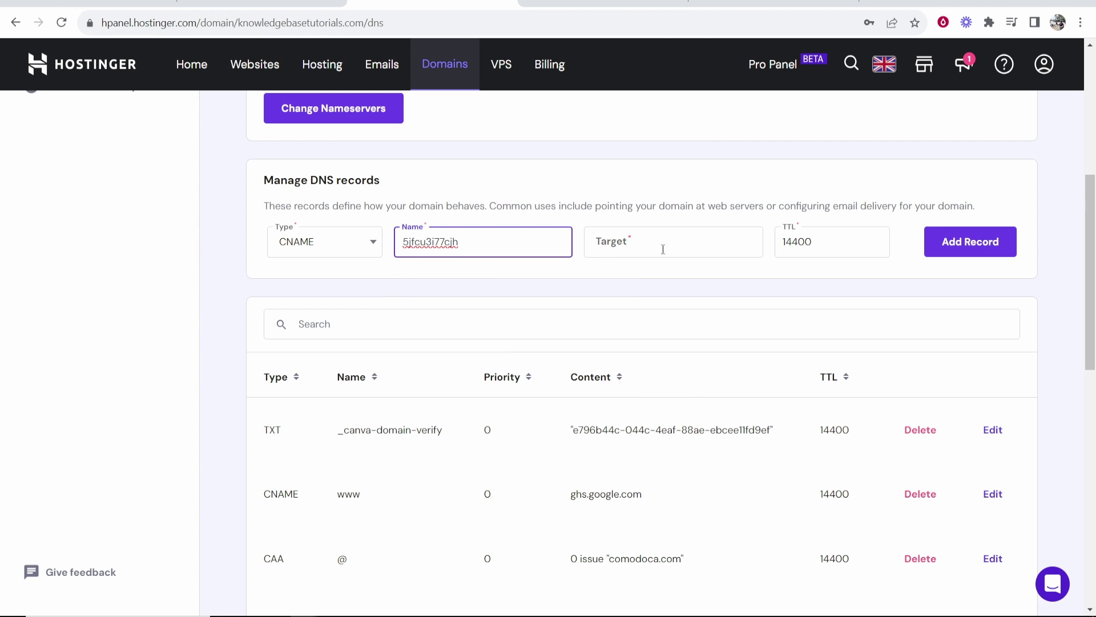
Set its target to Blogger's googlehosted.com destination and add the record.
{"action": "left_click", "coordinate": [723, 2]}
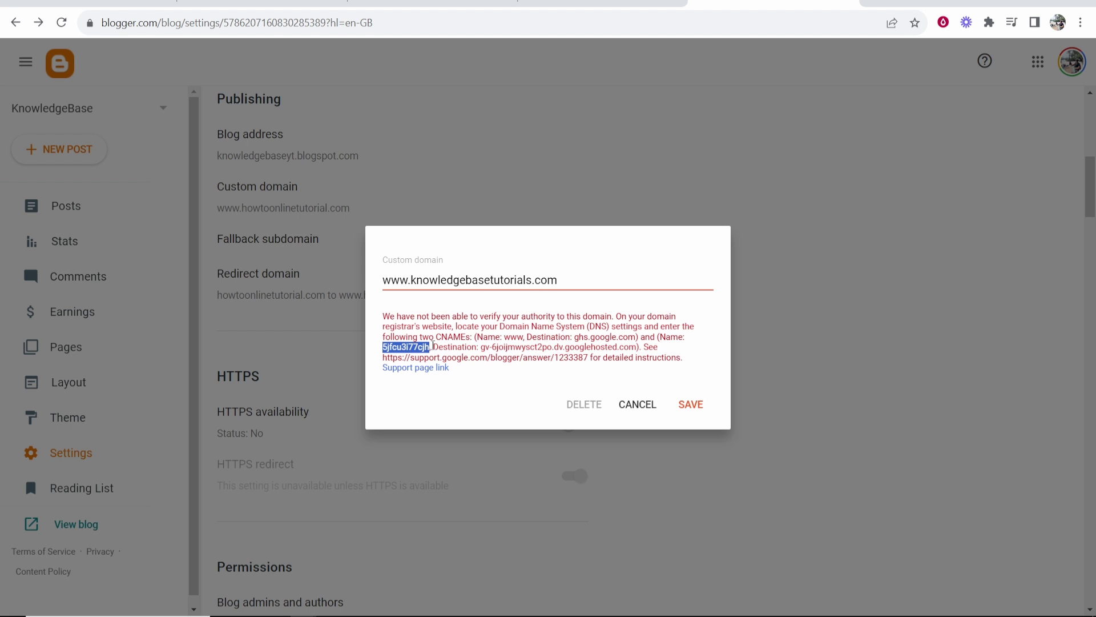
{"action": "left_click_drag", "start_coordinate": [480, 346], "coordinate": [637, 346]}
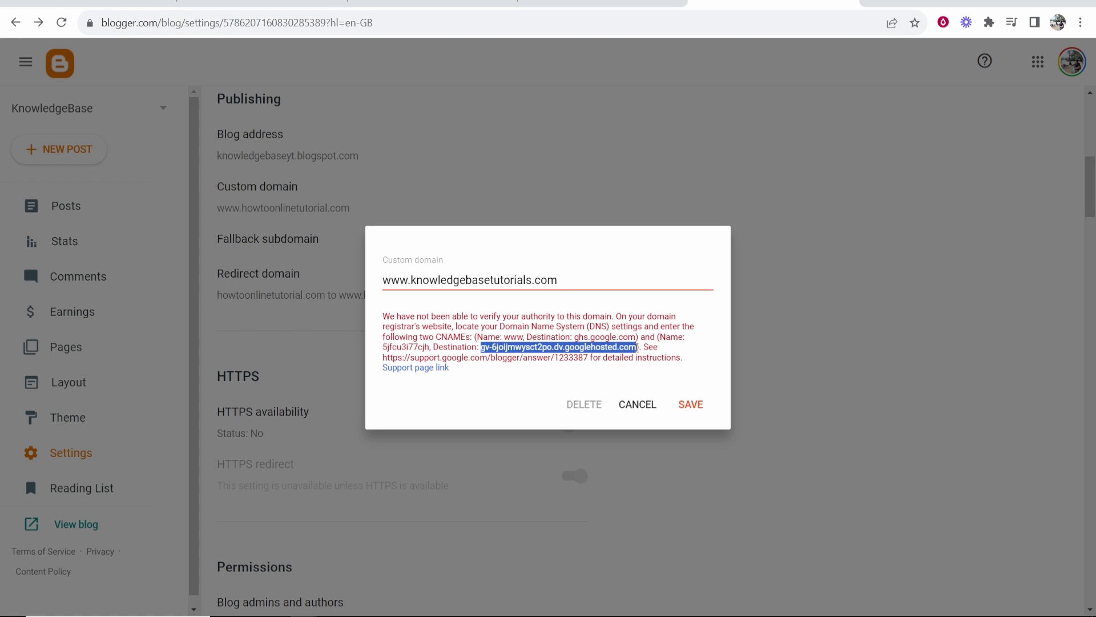
{"action": "right_click", "coordinate": [617, 349]}
{"action": "left_click", "coordinate": [649, 358]}
{"action": "left_click", "coordinate": [432, 2]}
{"action": "right_click", "coordinate": [639, 241]}
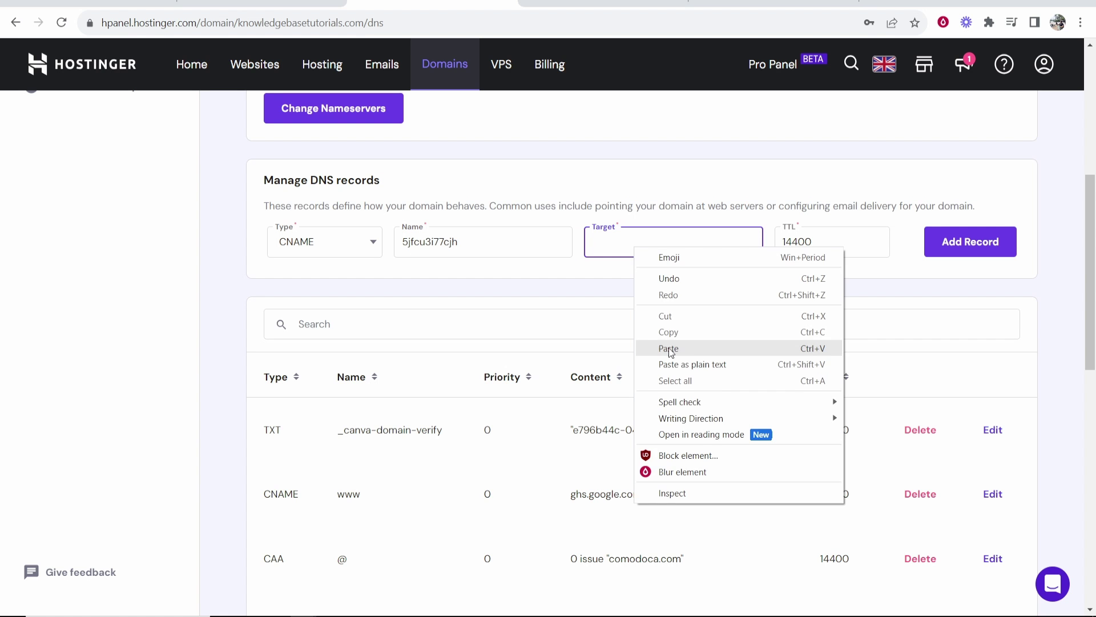
{"action": "left_click", "coordinate": [677, 347]}
{"action": "left_click", "coordinate": [969, 243]}
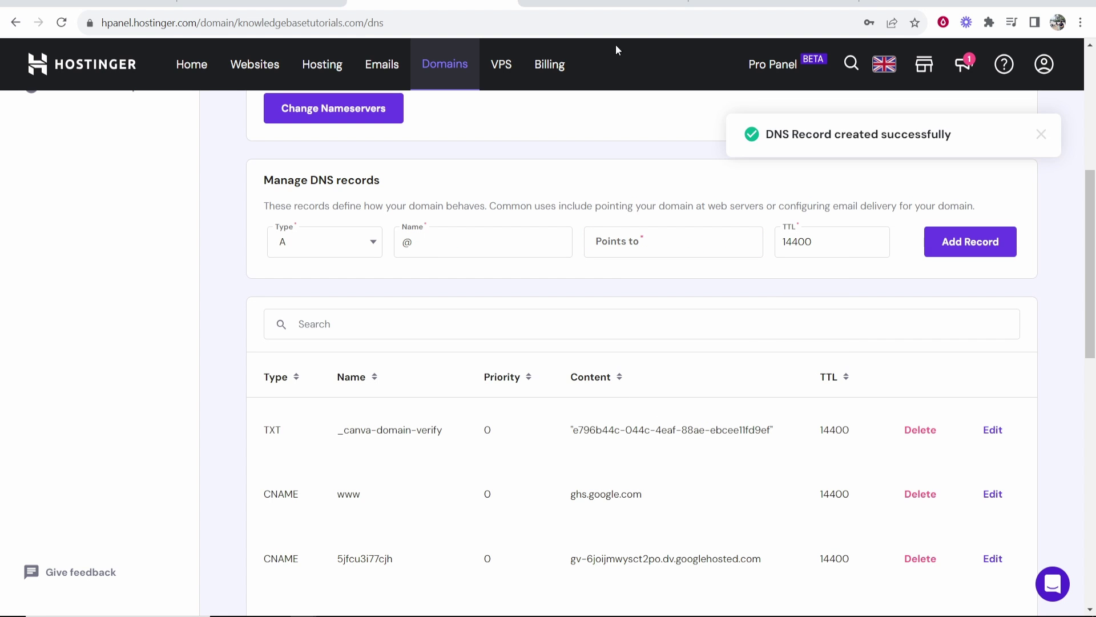
{"action": "left_click", "coordinate": [719, 3]}
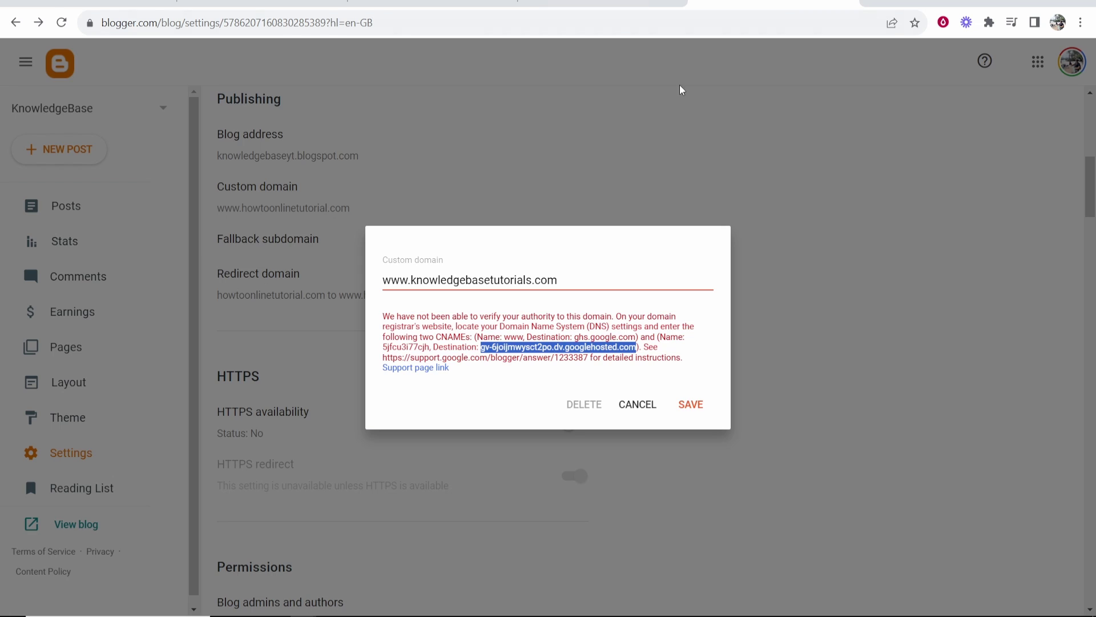
{"action": "left_click", "coordinate": [577, 359]}
{"action": "right_click", "coordinate": [403, 368]}
{"action": "left_click", "coordinate": [437, 379]}
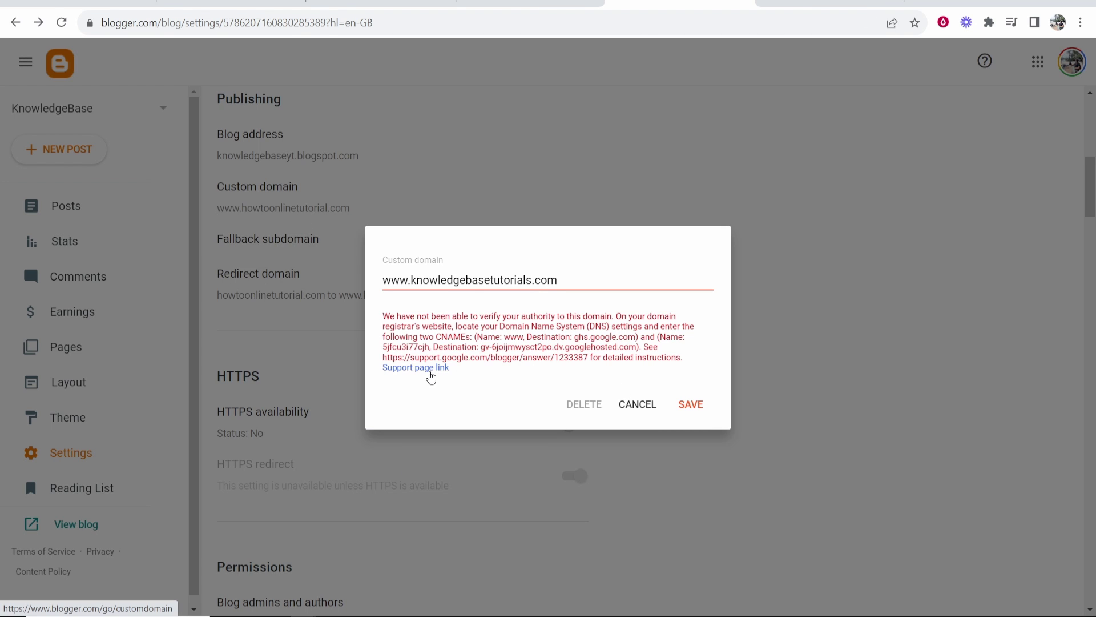
{"action": "left_click", "coordinate": [692, 406]}
{"action": "left_click", "coordinate": [643, 381]}
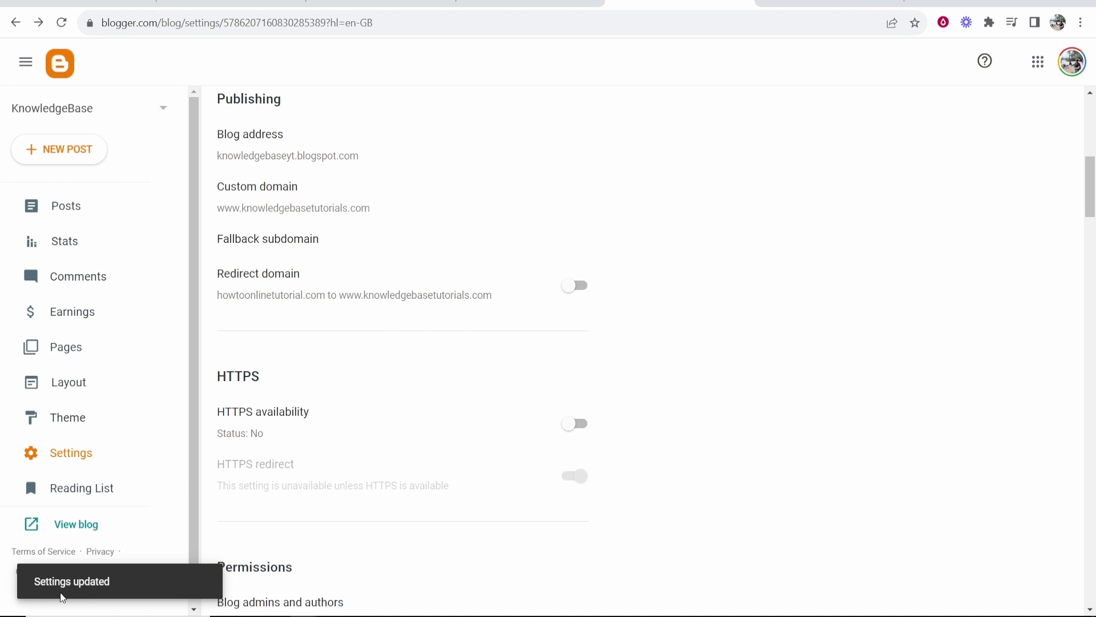
Find the naked-domain redirect instructions in the Blogger Help article.
{"action": "left_click", "coordinate": [831, 4]}
{"action": "scroll", "coordinate": [255, 378], "scroll_direction": "down", "scroll_amount": 9}
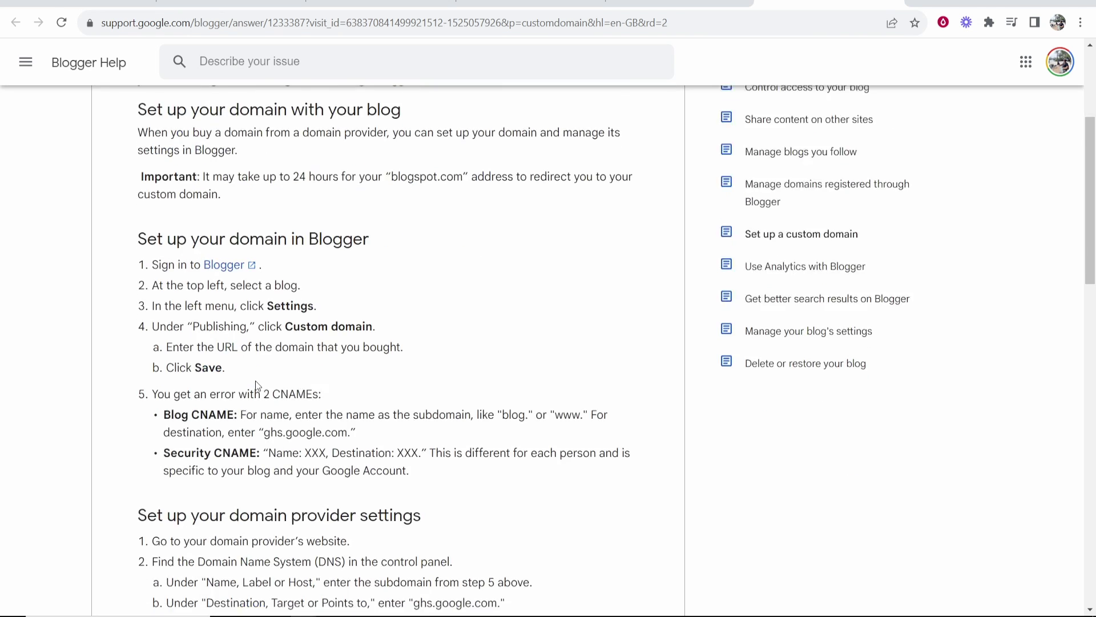
{"action": "scroll", "coordinate": [263, 389], "scroll_direction": "down", "scroll_amount": 4}
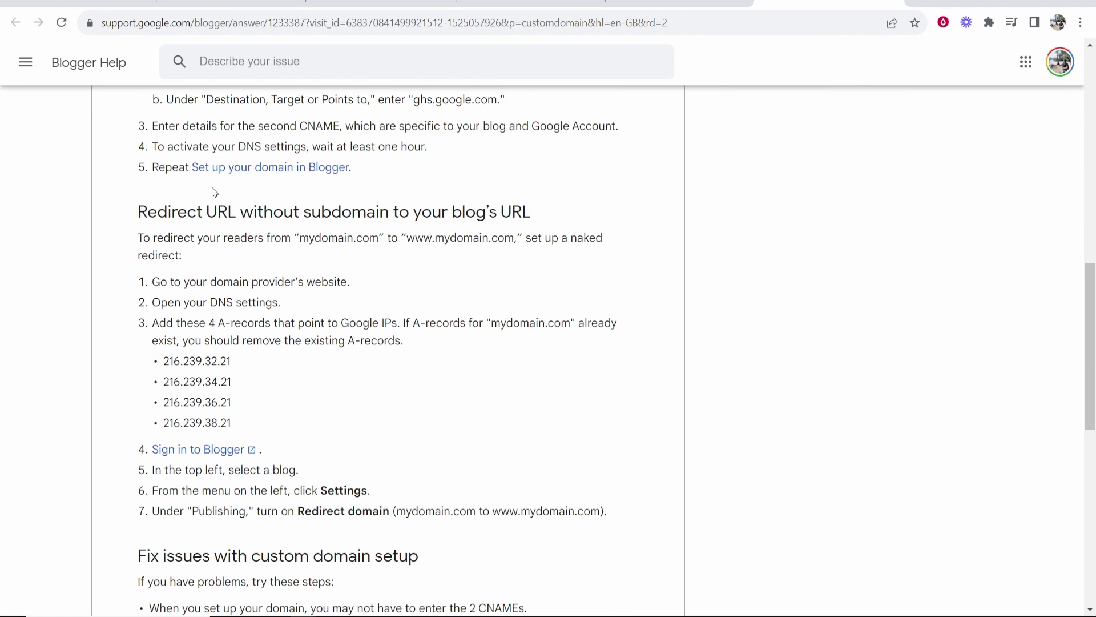
{"action": "left_click_drag", "start_coordinate": [137, 216], "coordinate": [534, 223]}
{"action": "left_click", "coordinate": [534, 223]}
{"action": "left_click_drag", "start_coordinate": [298, 238], "coordinate": [506, 233]}
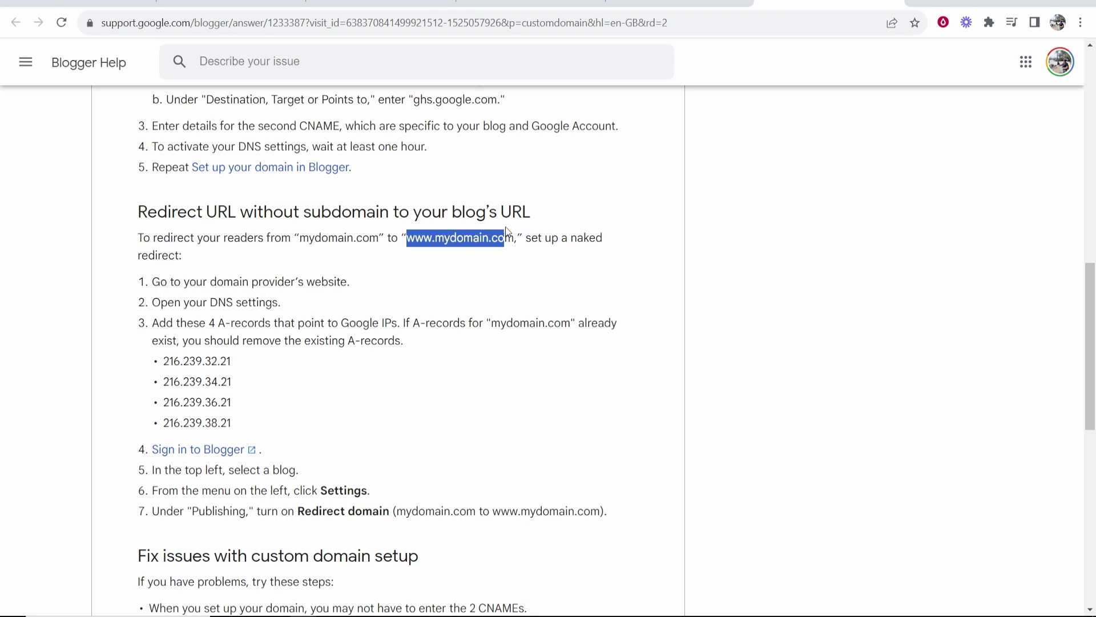
{"action": "left_click", "coordinate": [509, 241]}
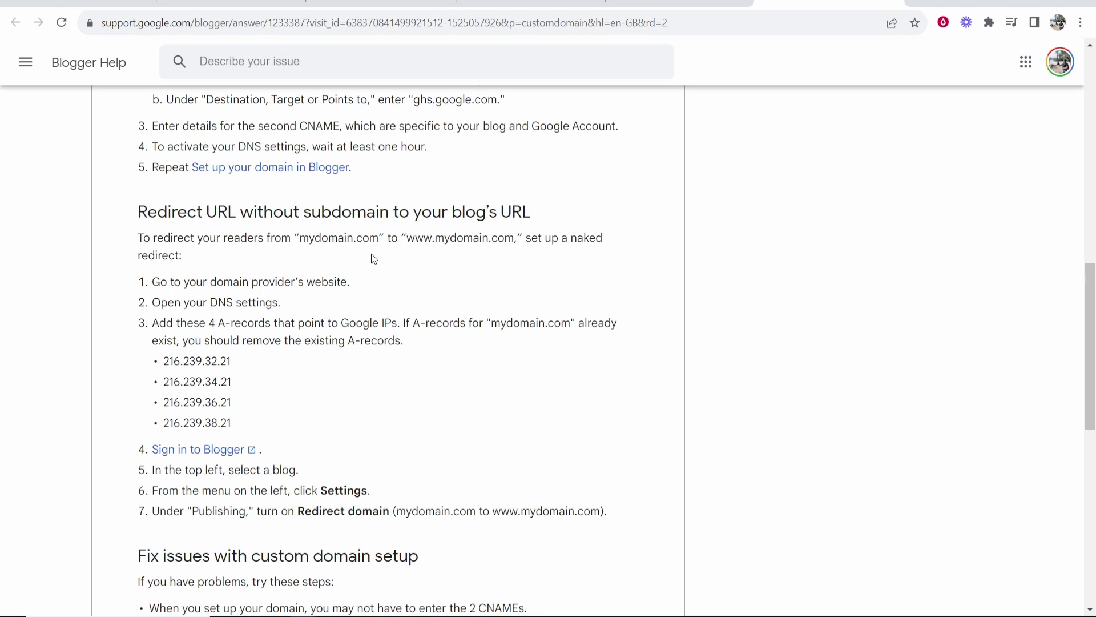
Copy the first Google A-record IP, 216.239.32.21, and return to Hostinger.
{"action": "scroll", "coordinate": [371, 254], "scroll_direction": "down", "scroll_amount": 1}
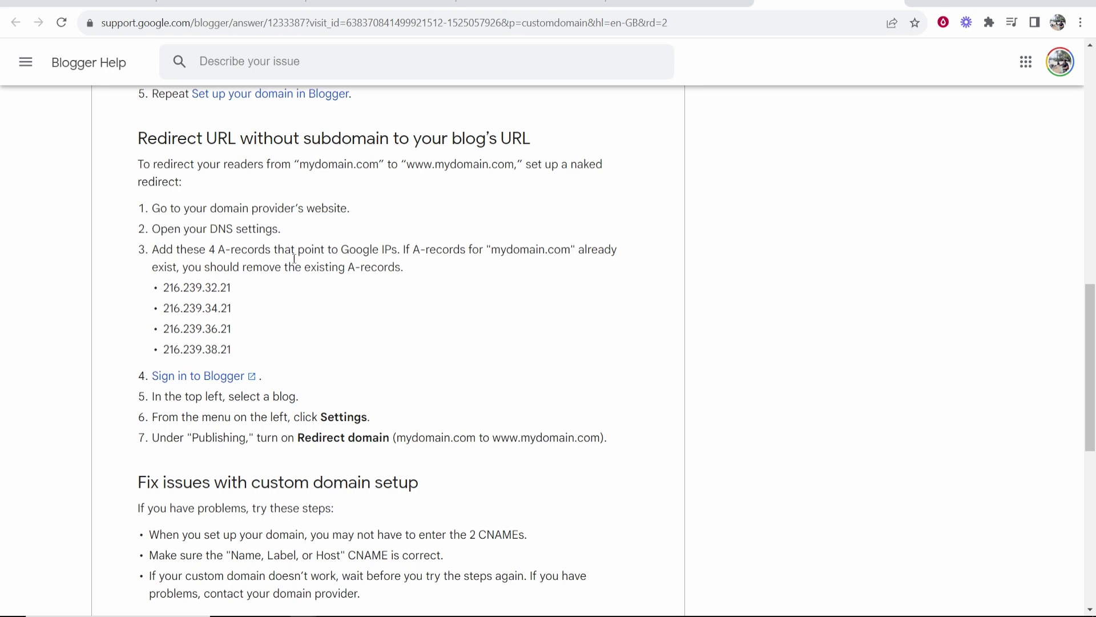
{"action": "left_click_drag", "start_coordinate": [235, 289], "coordinate": [162, 290]}
{"action": "left_click_drag", "start_coordinate": [231, 309], "coordinate": [160, 312]}
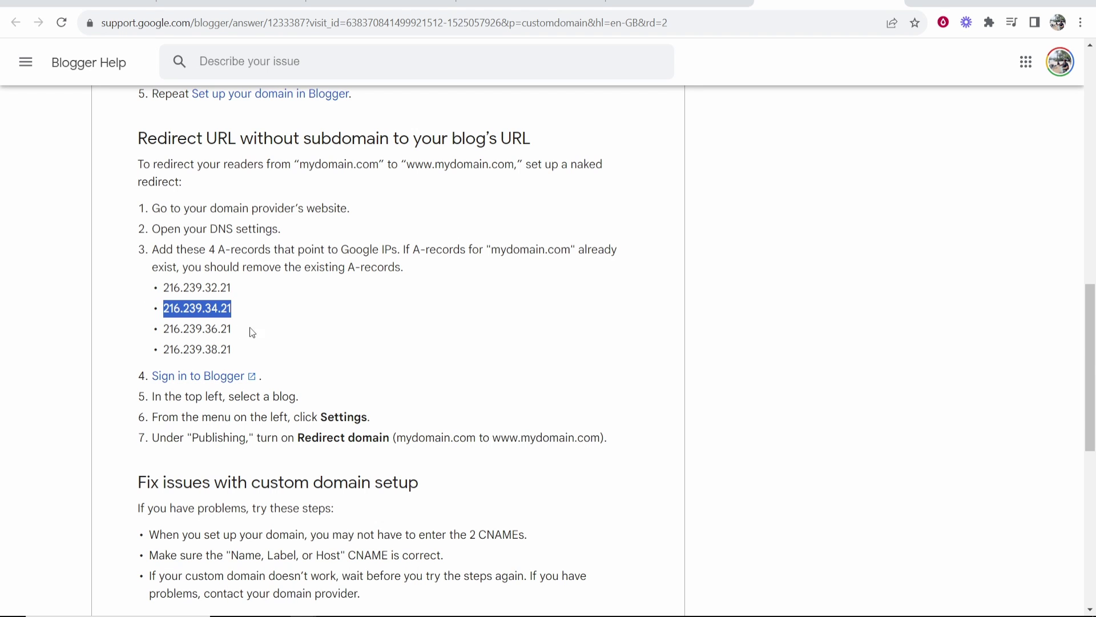
{"action": "left_click_drag", "start_coordinate": [249, 331], "coordinate": [160, 335]}
{"action": "left_click_drag", "start_coordinate": [231, 289], "coordinate": [157, 290]}
{"action": "right_click", "coordinate": [157, 291]}
{"action": "left_click", "coordinate": [183, 296]}
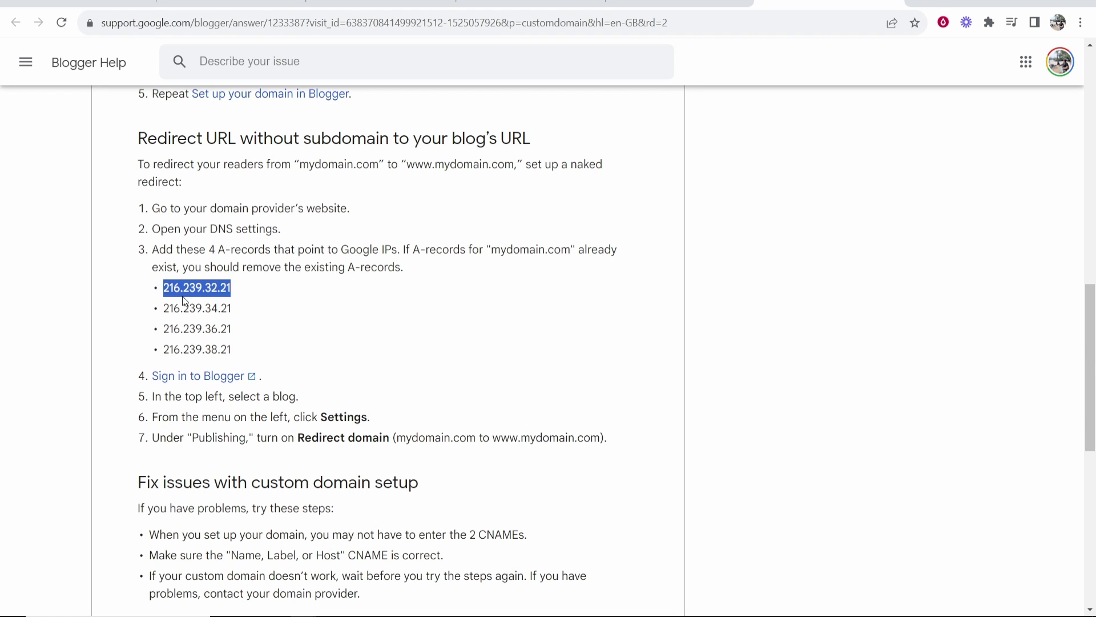
{"action": "key", "text": "ctrl+shift+Tab"}
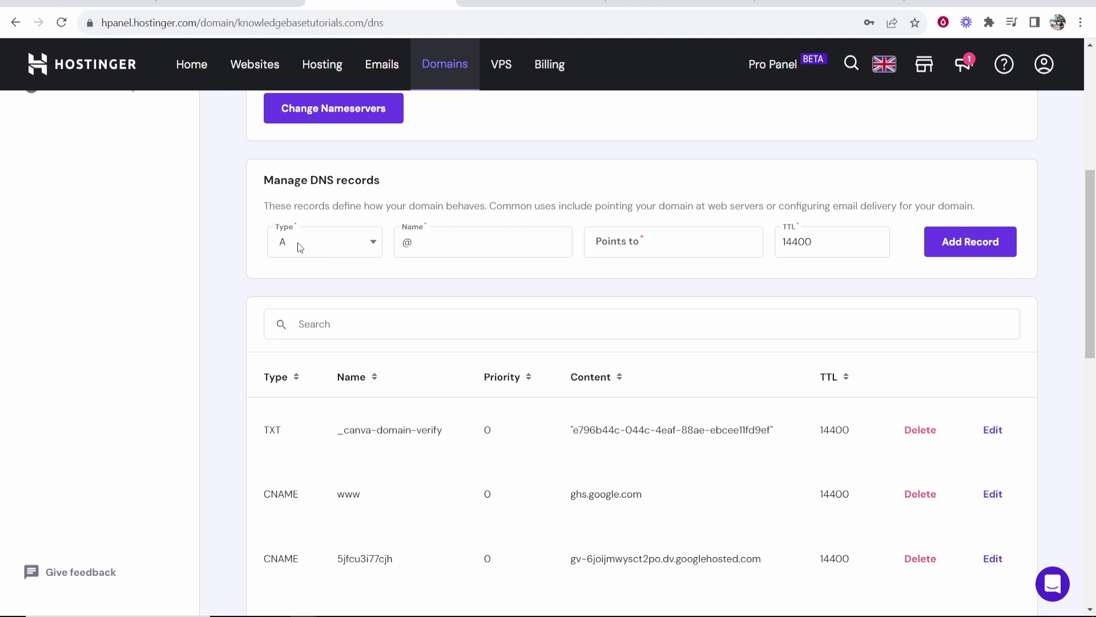
Add an A record pointing to 216.239.32.21 and delete the old 103.169.142.0 A record.
{"action": "right_click", "coordinate": [623, 240]}
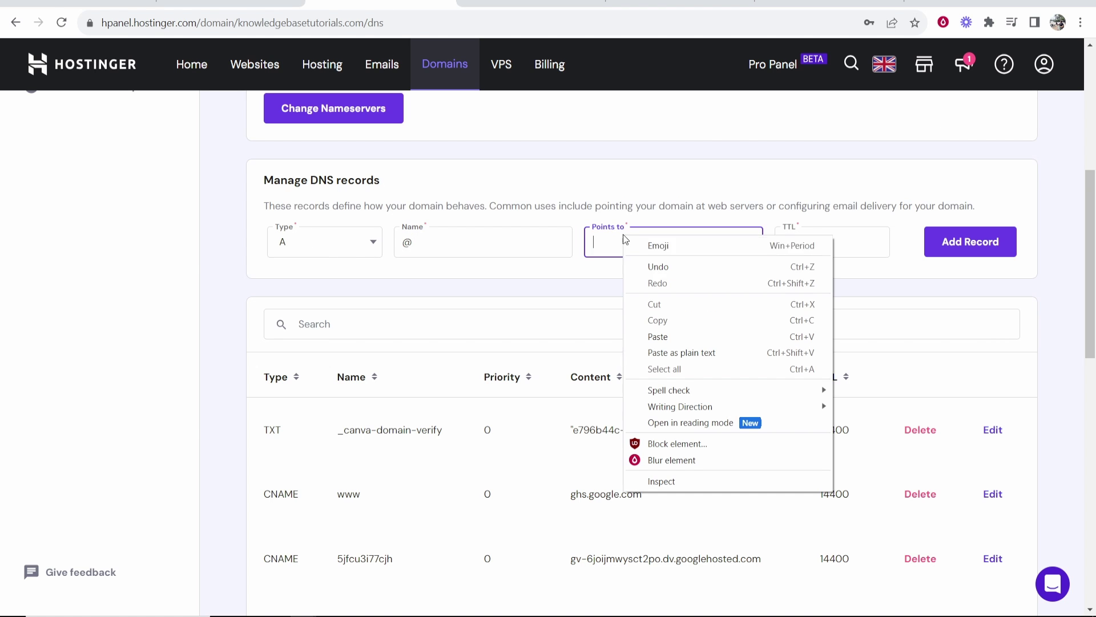
{"action": "left_click", "coordinate": [657, 336]}
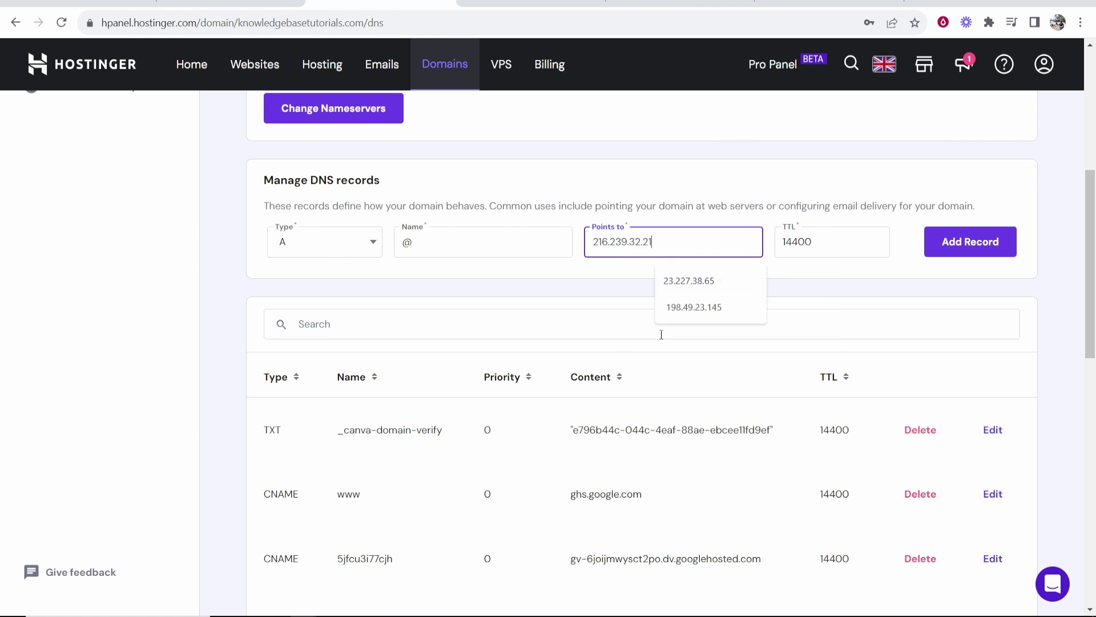
{"action": "left_click", "coordinate": [985, 246]}
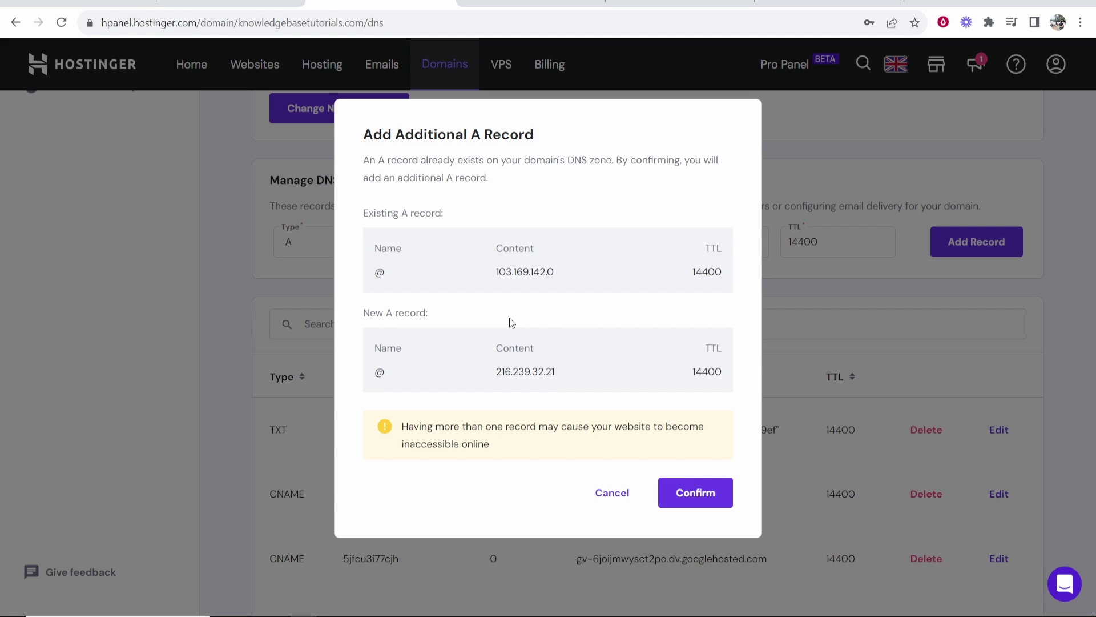
{"action": "left_click", "coordinate": [626, 499]}
{"action": "scroll", "coordinate": [514, 392], "scroll_direction": "down", "scroll_amount": 10}
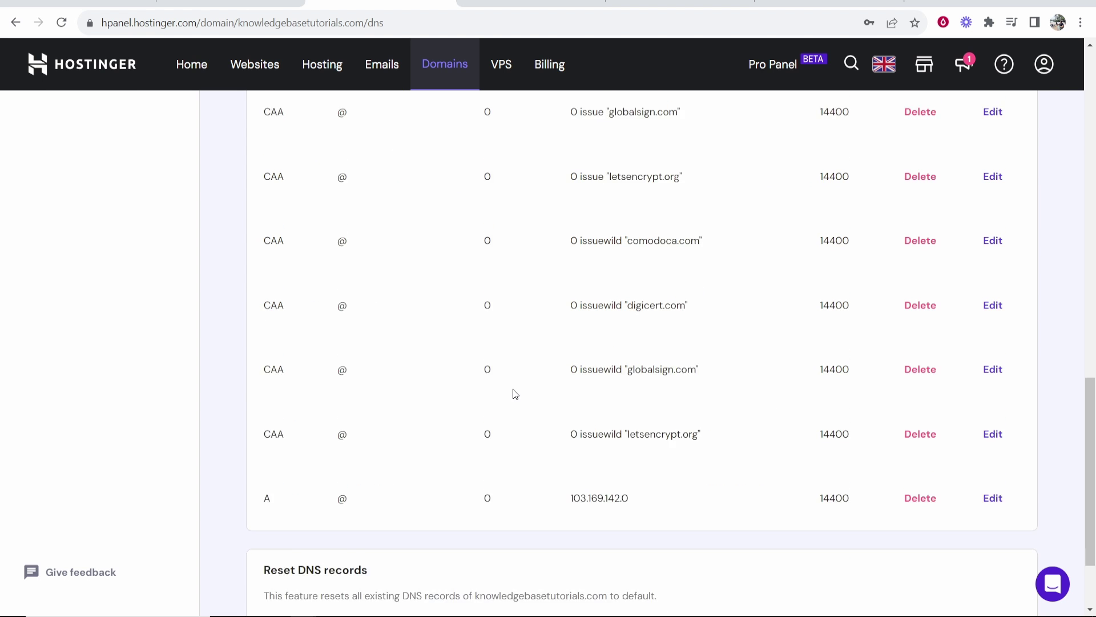
{"action": "left_click", "coordinate": [935, 409]}
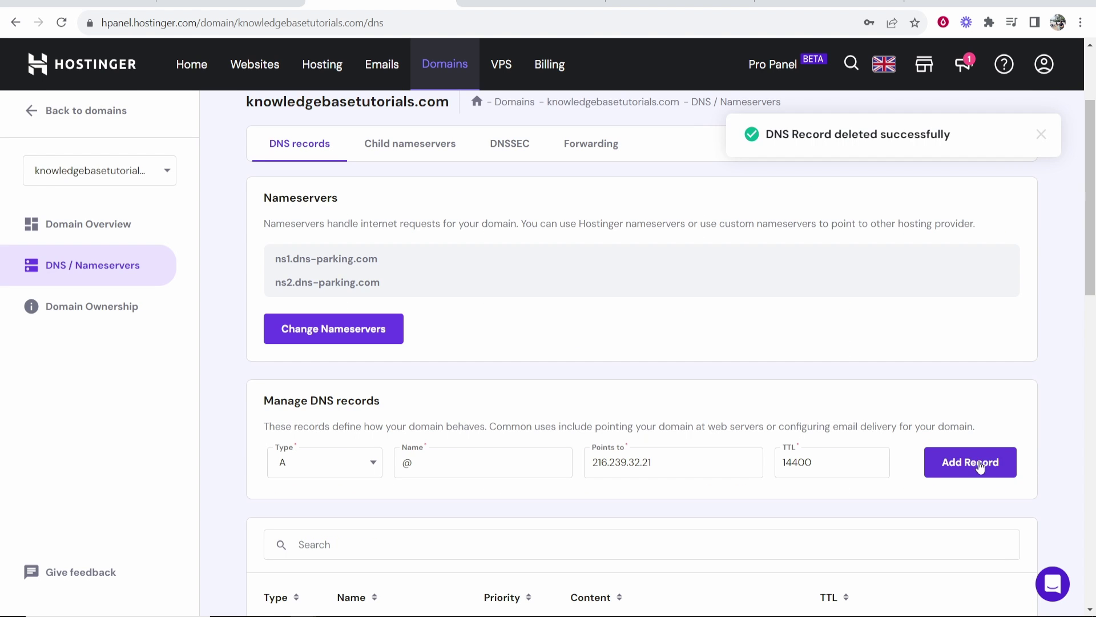
{"action": "left_click", "coordinate": [978, 462]}
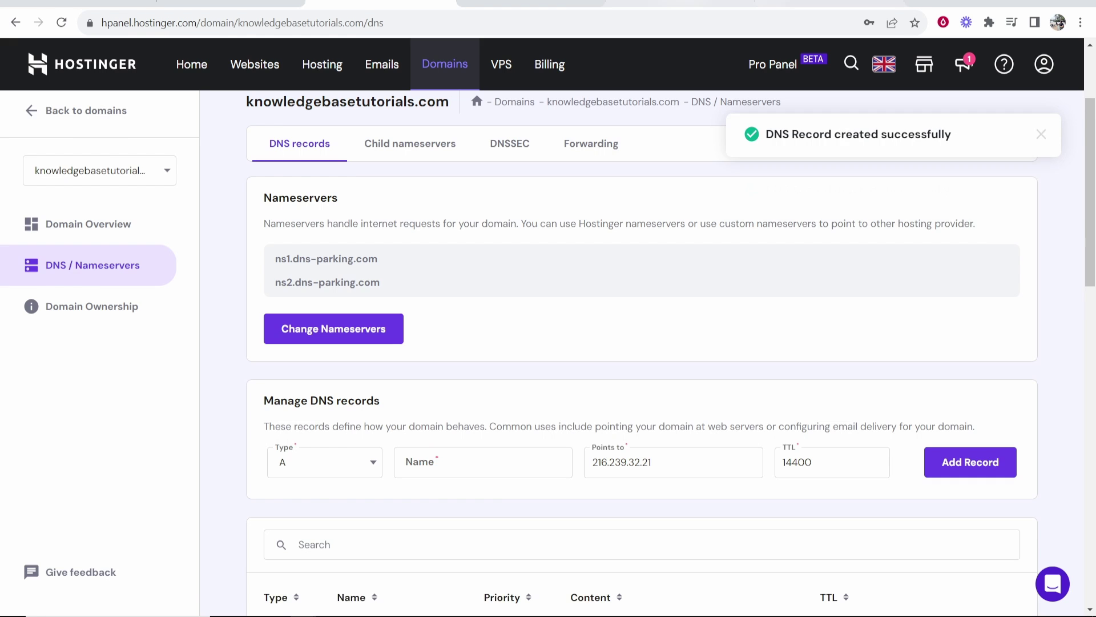
Gather the remaining Google IPs 216.239.34.21 and 216.239.36.21 from Blogger Help for more A records.
{"action": "left_click", "coordinate": [679, 3]}
{"action": "left_click", "coordinate": [828, 3]}
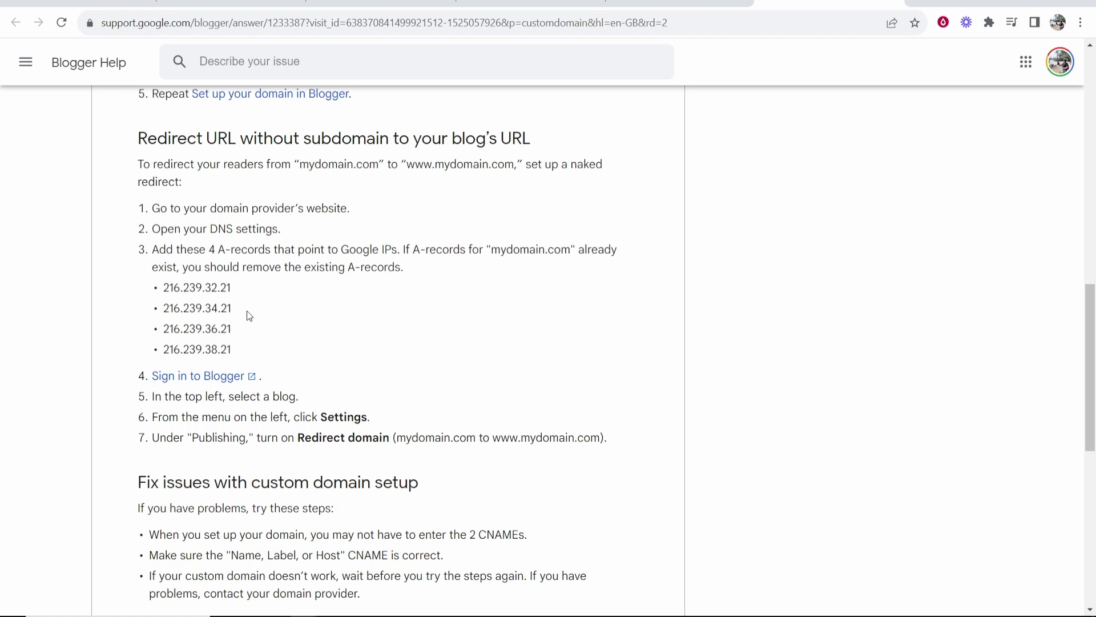
{"action": "left_click_drag", "start_coordinate": [245, 313], "coordinate": [159, 314]}
{"action": "left_click_drag", "start_coordinate": [234, 329], "coordinate": [159, 332]}
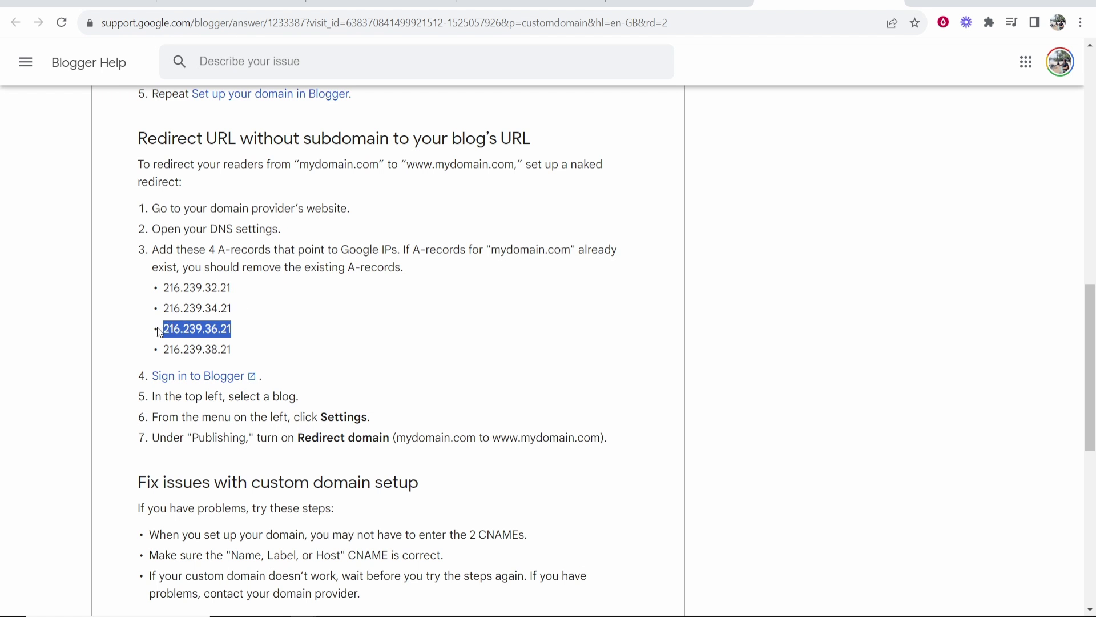
{"action": "left_click", "coordinate": [371, 3]}
{"action": "scroll", "coordinate": [280, 371], "scroll_direction": "down", "scroll_amount": 1}
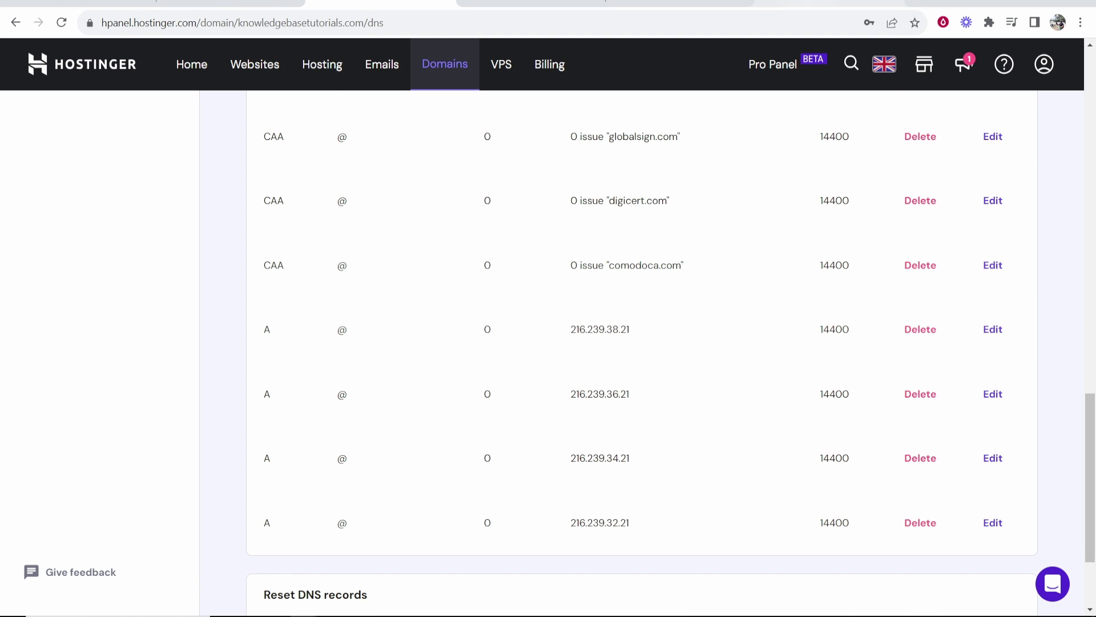
{"action": "left_click", "coordinate": [680, 3]}
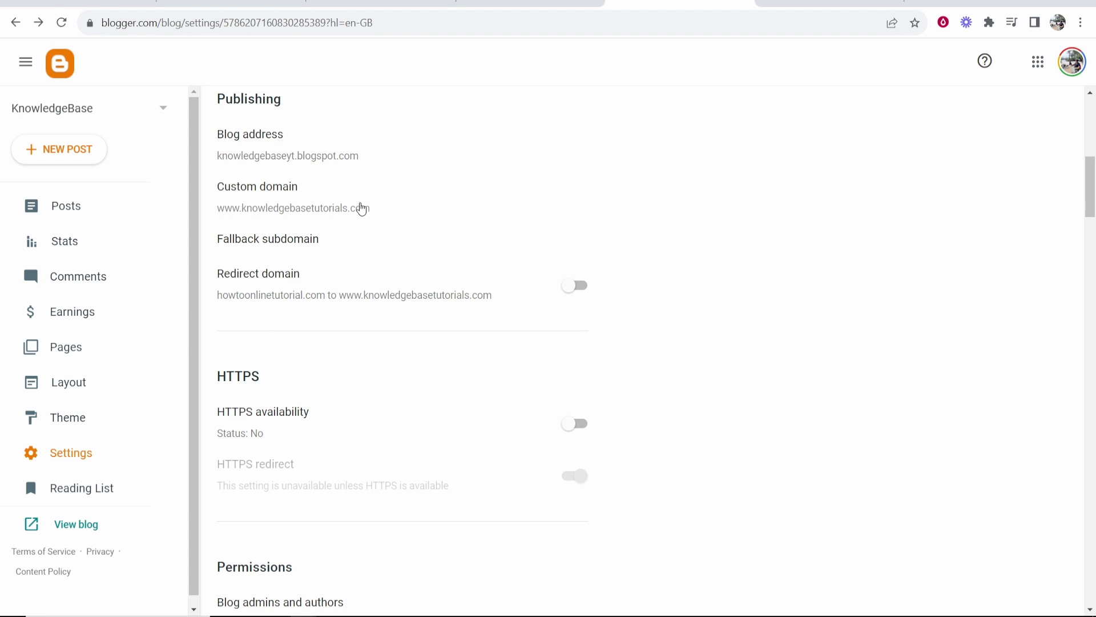
{"action": "left_click_drag", "start_coordinate": [379, 213], "coordinate": [217, 209]}
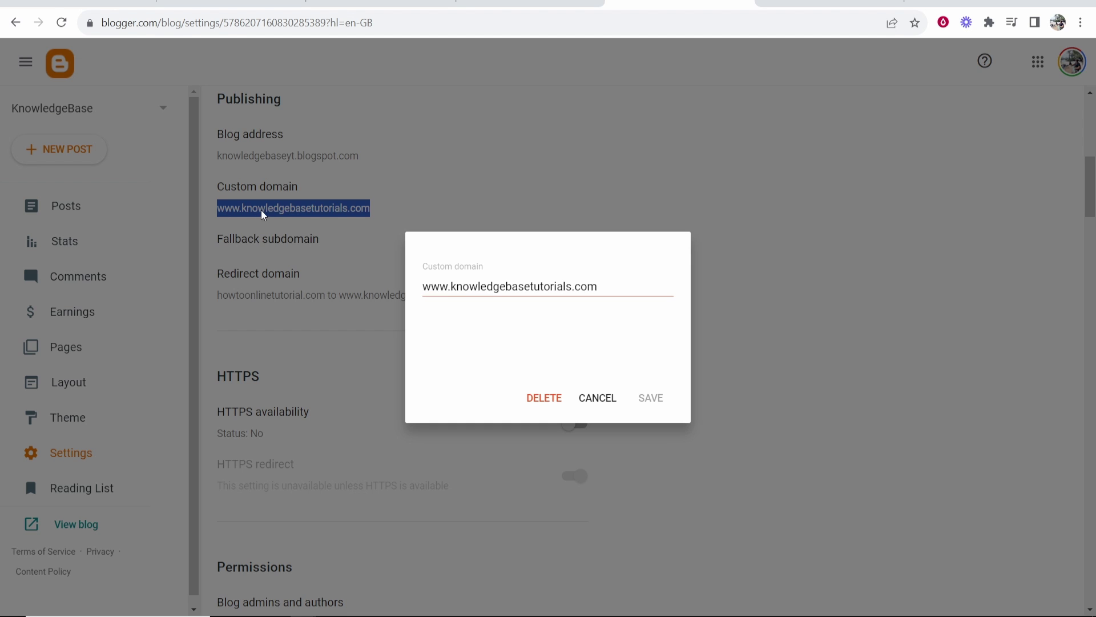
{"action": "left_click_drag", "start_coordinate": [559, 293], "coordinate": [421, 293]}
{"action": "right_click", "coordinate": [425, 291]}
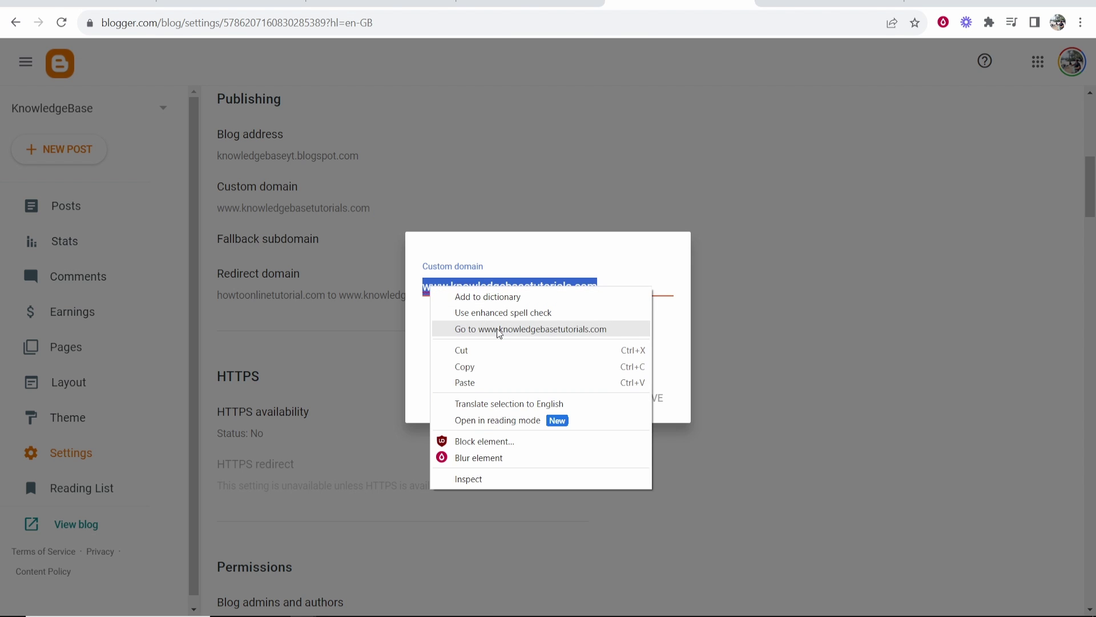
{"action": "left_click", "coordinate": [513, 326]}
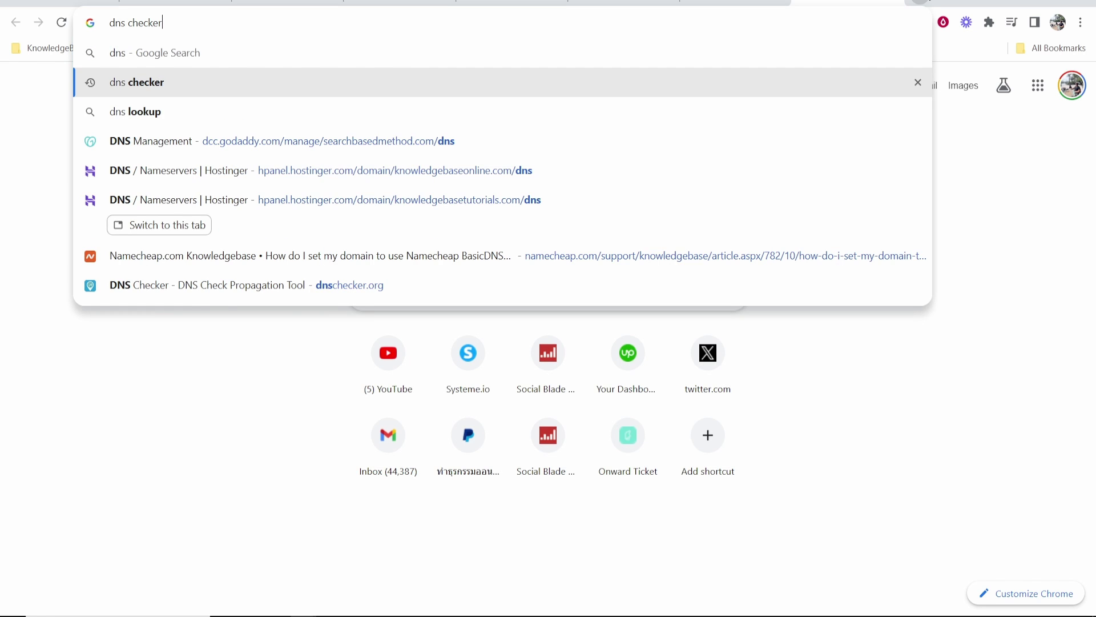
Open DNS Checker from the search results, accept its notice, and copy the domain's URL.
{"action": "key", "text": "Return"}
{"action": "left_click", "coordinate": [173, 214]}
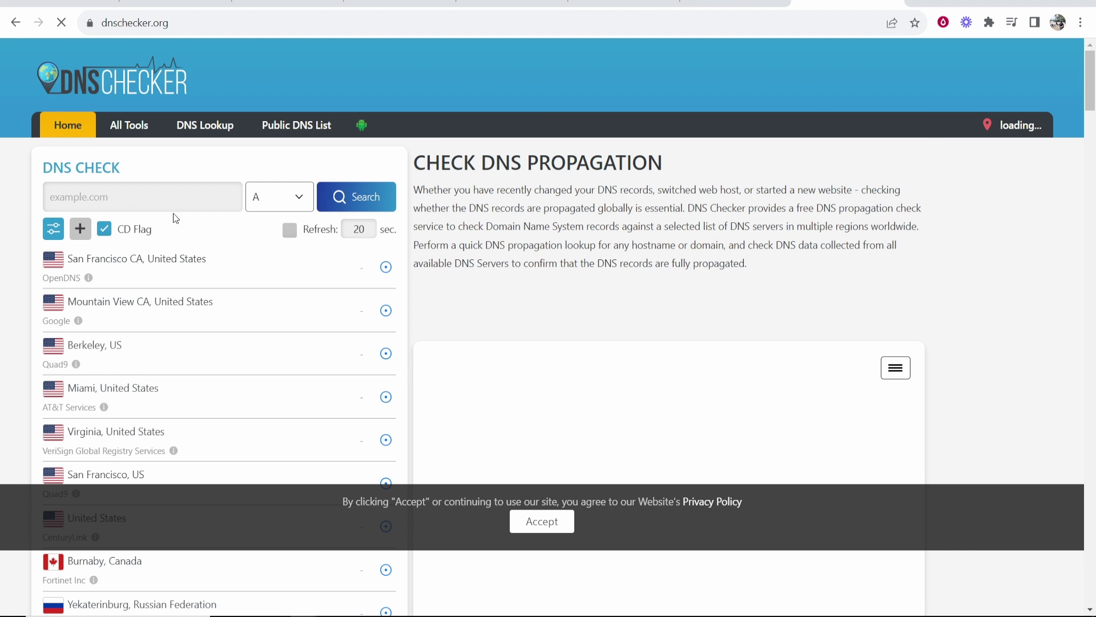
{"action": "left_click", "coordinate": [546, 521]}
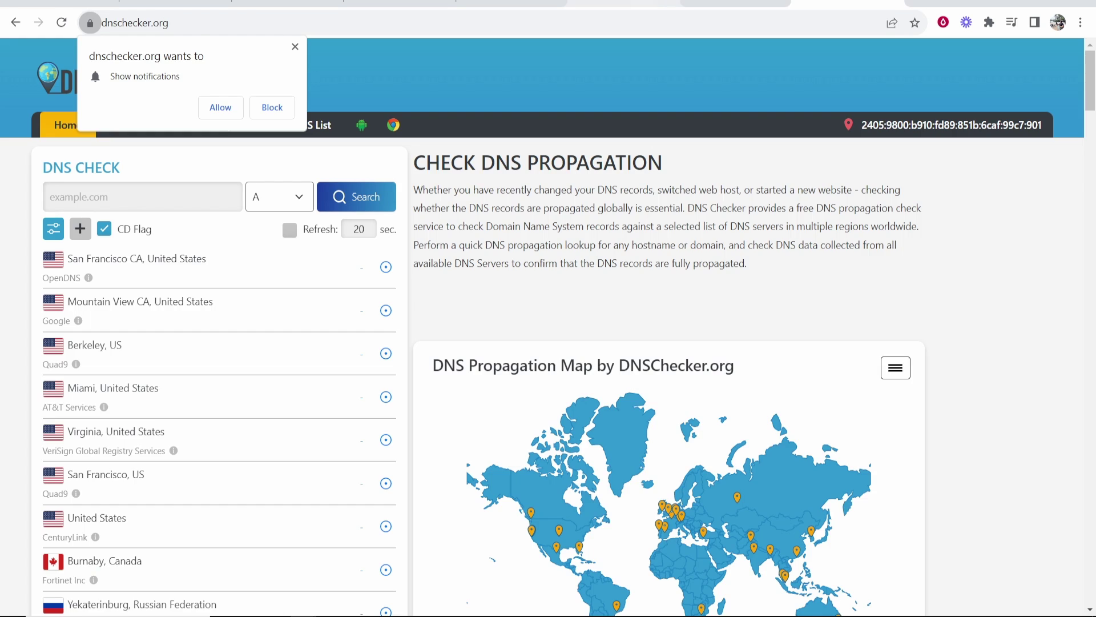
{"action": "left_click", "coordinate": [623, 3]}
{"action": "left_click", "coordinate": [530, 23]}
{"action": "key", "text": "ctrl+c"}
{"action": "left_click", "coordinate": [788, 3]}
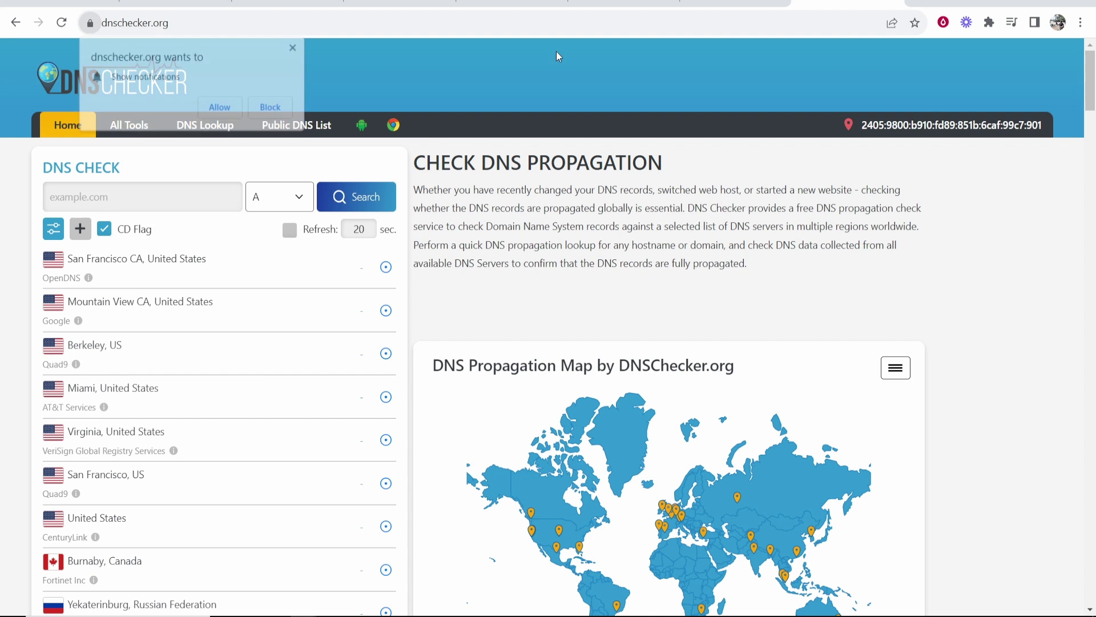
{"action": "left_click", "coordinate": [143, 196]}
{"action": "key", "text": "ctrl+v"}
{"action": "left_click", "coordinate": [340, 195]}
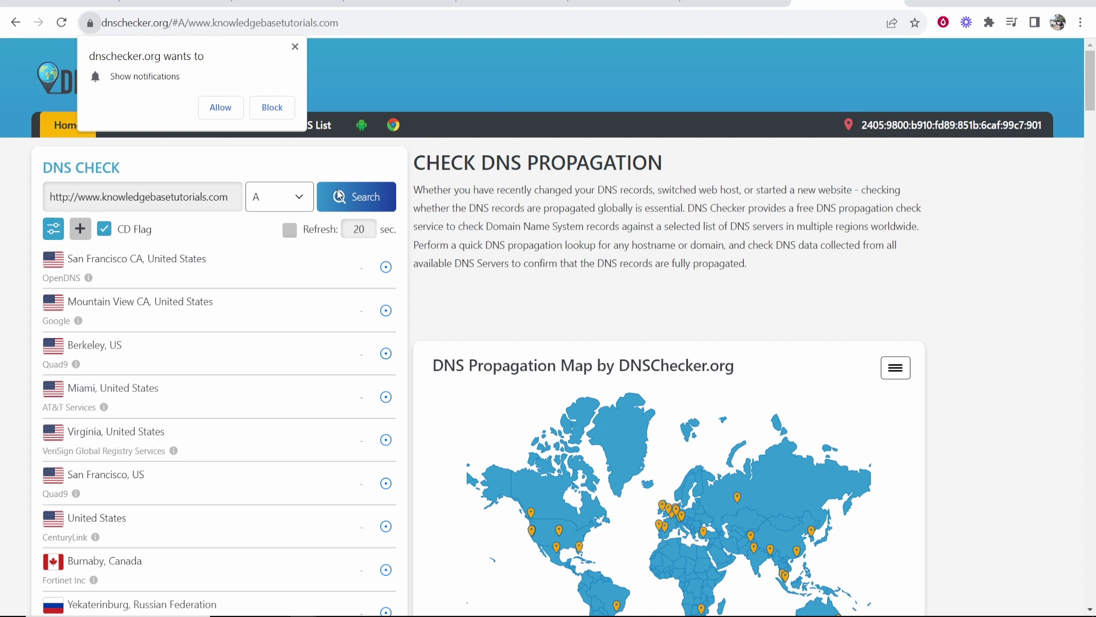
{"action": "scroll", "coordinate": [390, 423], "scroll_direction": "down", "scroll_amount": 9}
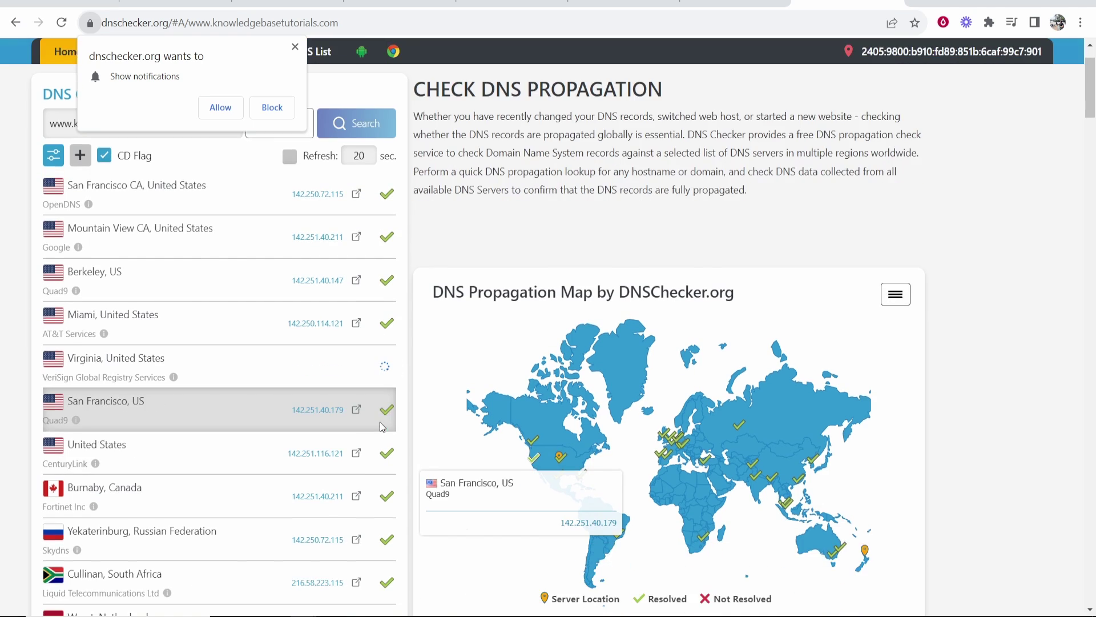
{"action": "scroll", "coordinate": [365, 240], "scroll_direction": "down", "scroll_amount": 9}
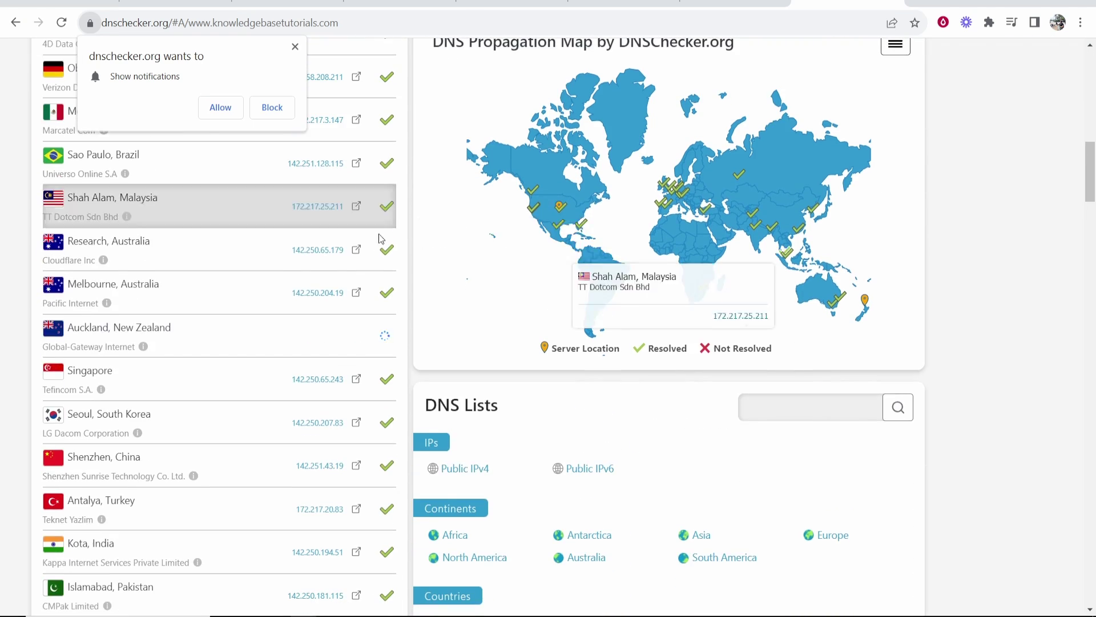
{"action": "scroll", "coordinate": [344, 253], "scroll_direction": "up", "scroll_amount": 2}
{"action": "scroll", "coordinate": [343, 254], "scroll_direction": "up", "scroll_amount": 10}
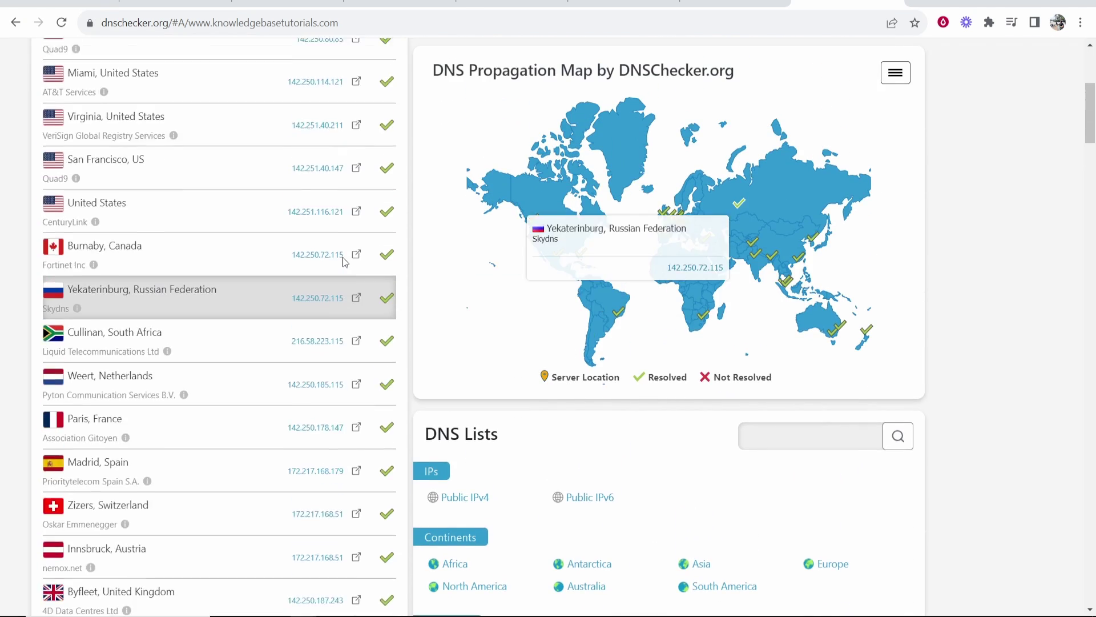
{"action": "scroll", "coordinate": [342, 257], "scroll_direction": "down", "scroll_amount": 10}
{"action": "scroll", "coordinate": [391, 205], "scroll_direction": "down", "scroll_amount": 7}
{"action": "scroll", "coordinate": [389, 205], "scroll_direction": "up", "scroll_amount": 20}
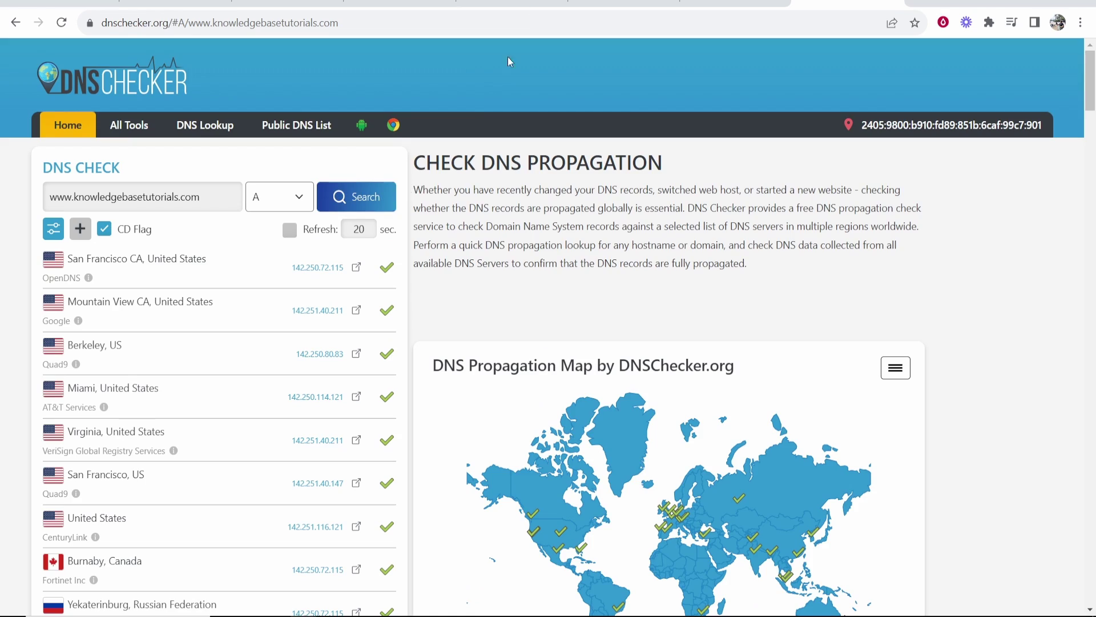
{"action": "left_click", "coordinate": [484, 3]}
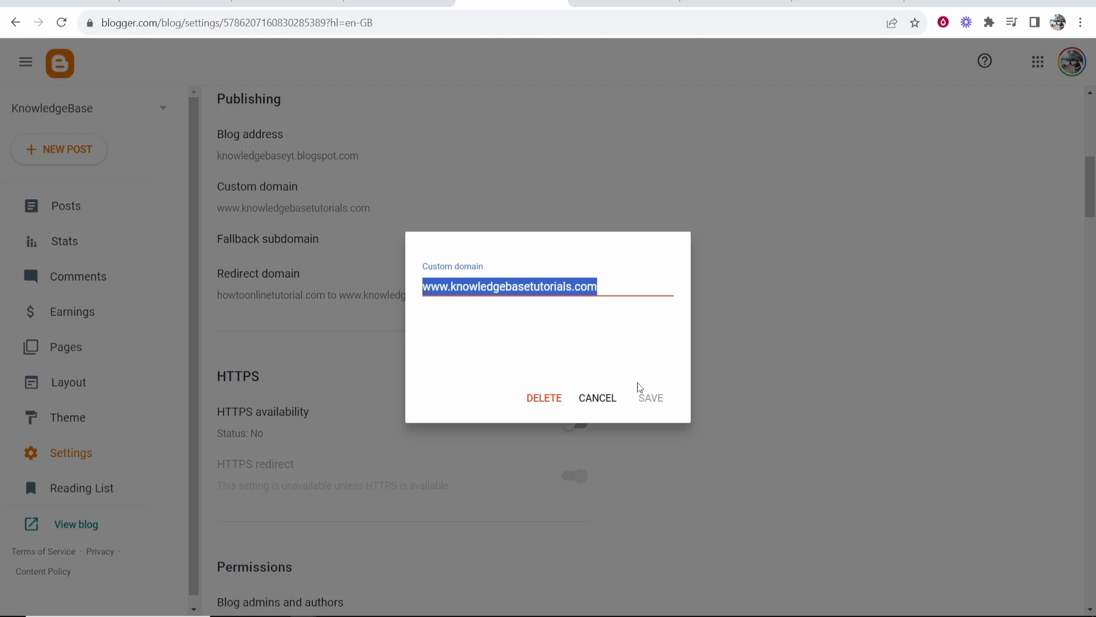
Cancel Blogger's Custom domain dialog unchanged, then select the custom domain address and bring up its context menu.
{"action": "left_click", "coordinate": [597, 397]}
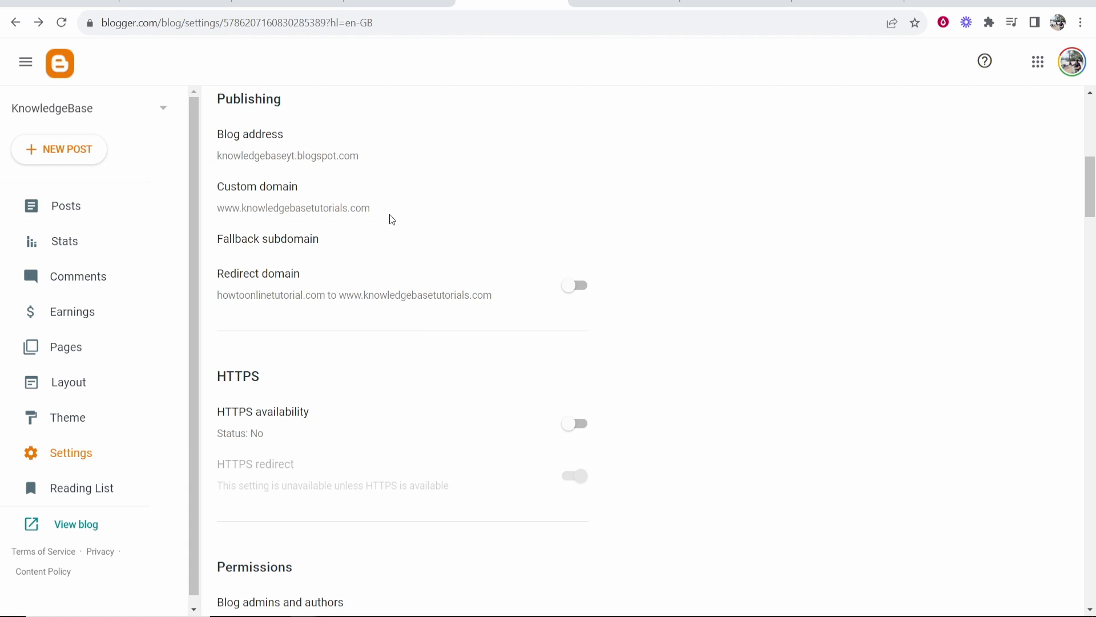
{"action": "left_click_drag", "start_coordinate": [390, 216], "coordinate": [221, 216]}
{"action": "right_click", "coordinate": [231, 213]}
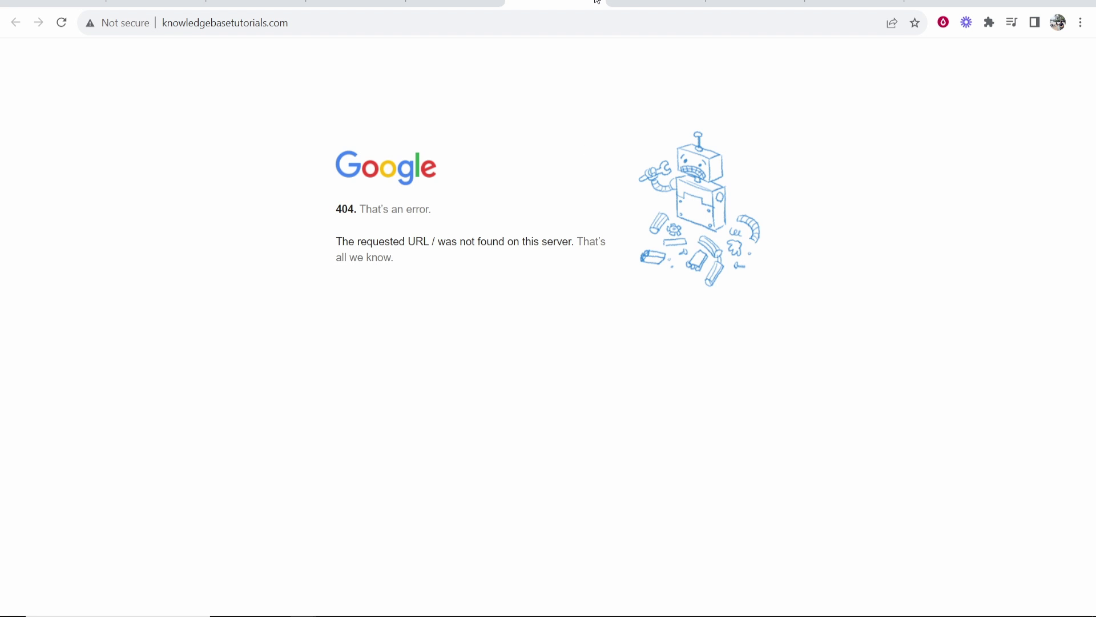